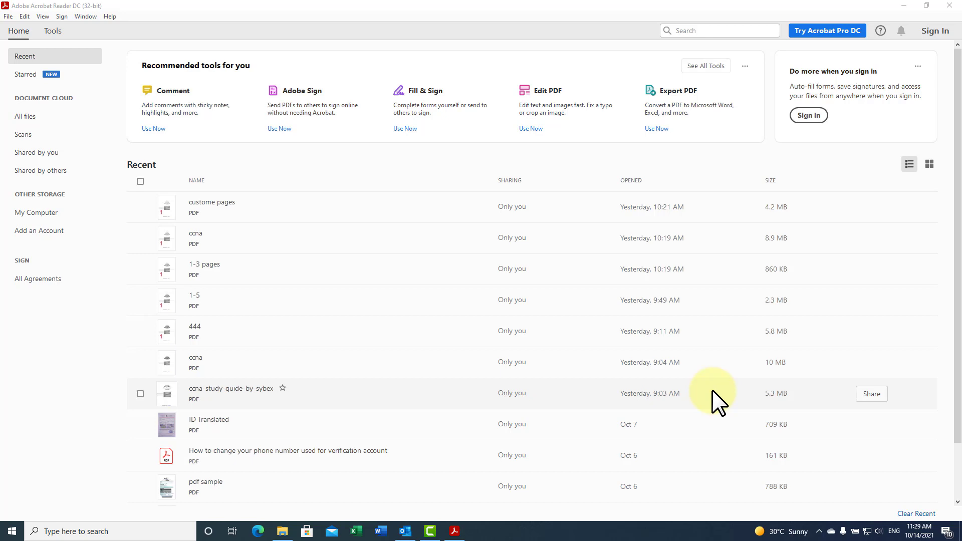
Minimize Acrobat Reader to reveal the desktop.
{"action": "left_click", "coordinate": [903, 5]}
Open the Transparent Signature image from the desktop in Windows Photos.
{"action": "double_click", "coordinate": [68, 29]}
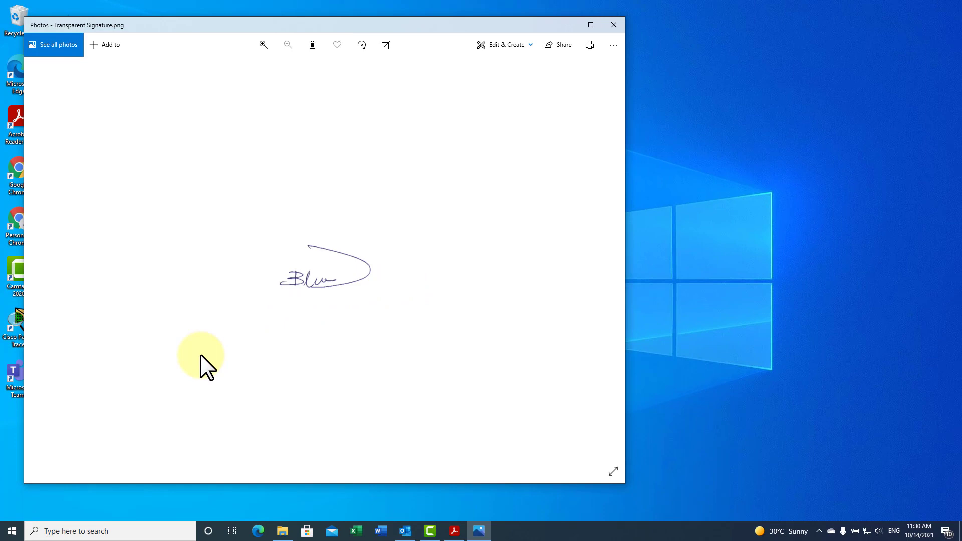
Launch PowerPoint, start a blank presentation, and delete its title and subtitle placeholders.
{"action": "key", "text": "super"}
{"action": "type", "text": "po"}
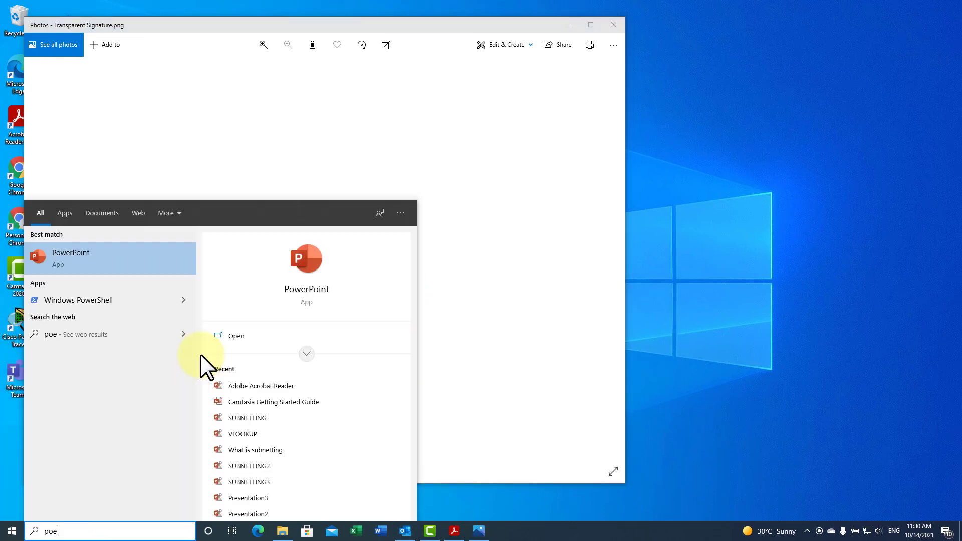
{"action": "left_click", "coordinate": [76, 255]}
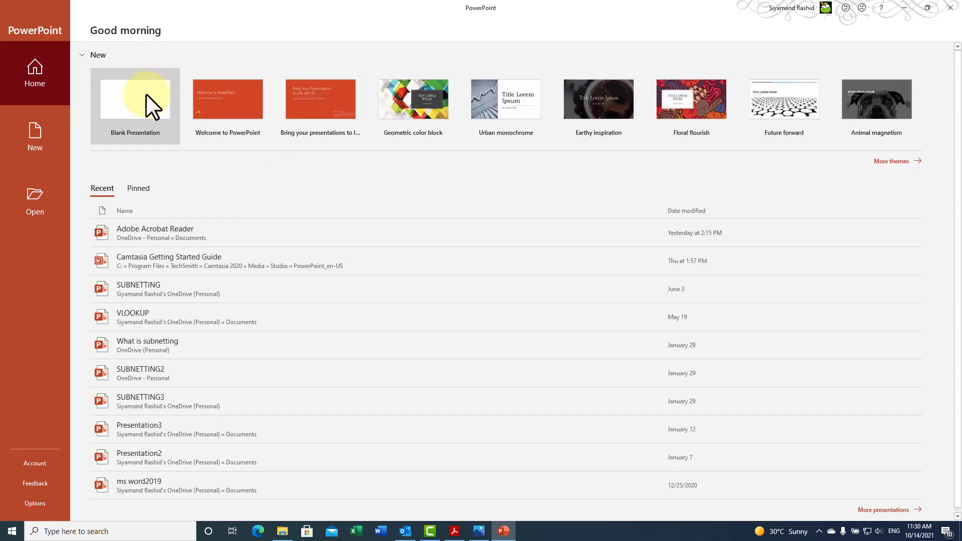
{"action": "left_click", "coordinate": [146, 93]}
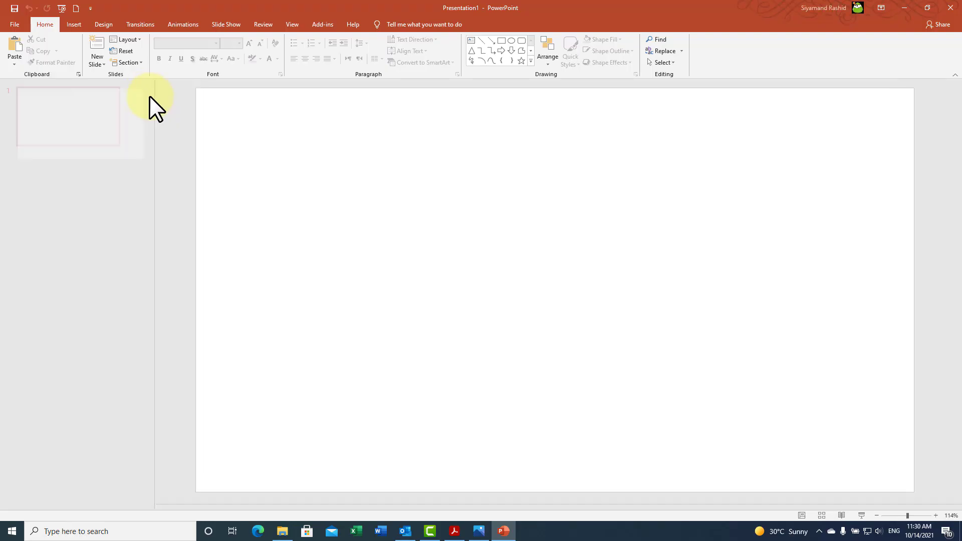
{"action": "left_click_drag", "start_coordinate": [250, 128], "coordinate": [908, 446]}
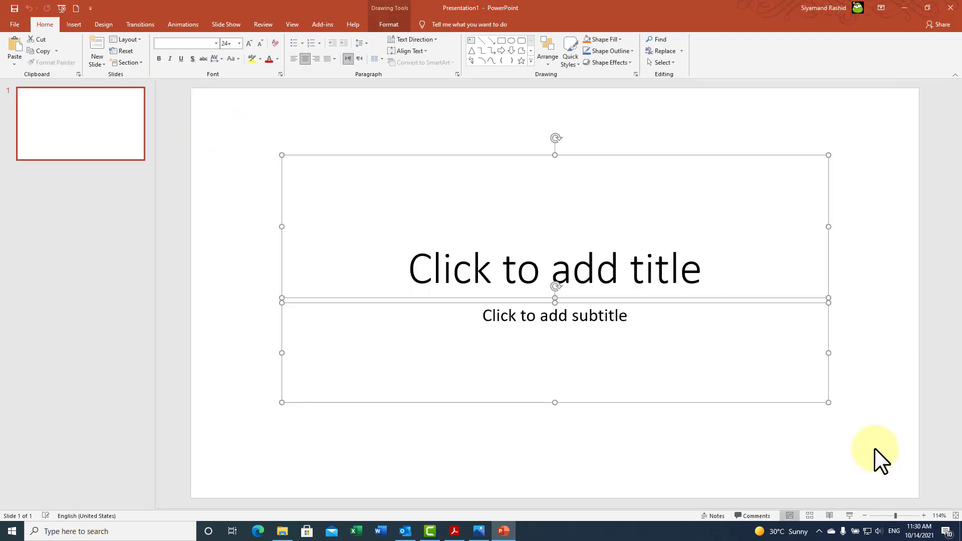
{"action": "key", "text": "Delete"}
Insert the Transparent Signature picture from the Desktop onto the slide.
{"action": "left_click", "coordinate": [73, 24]}
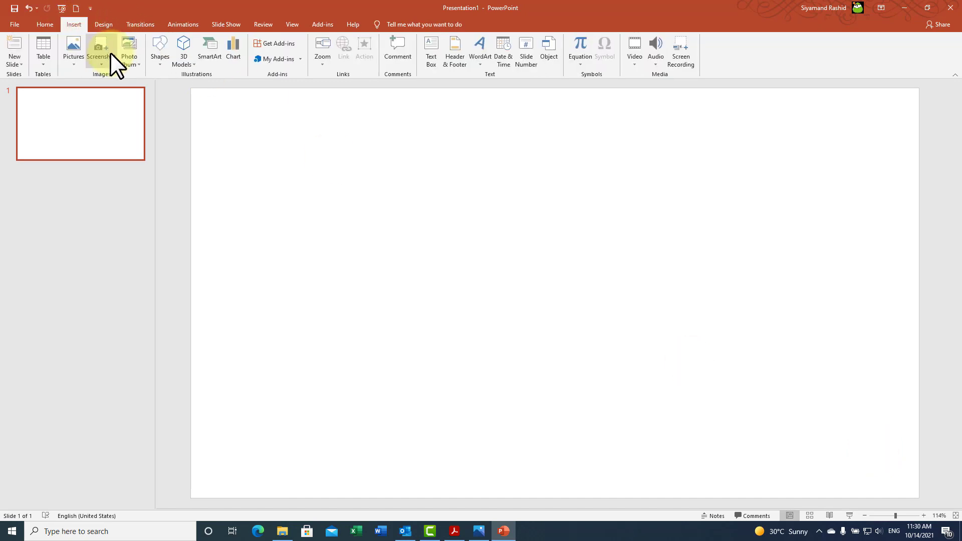
{"action": "left_click", "coordinate": [77, 62]}
{"action": "left_click", "coordinate": [91, 86]}
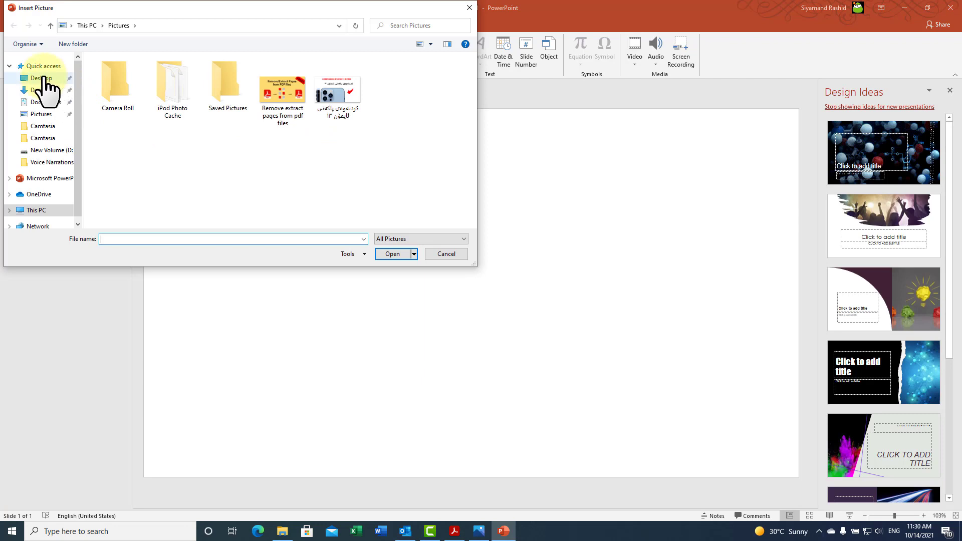
{"action": "left_click", "coordinate": [42, 78]}
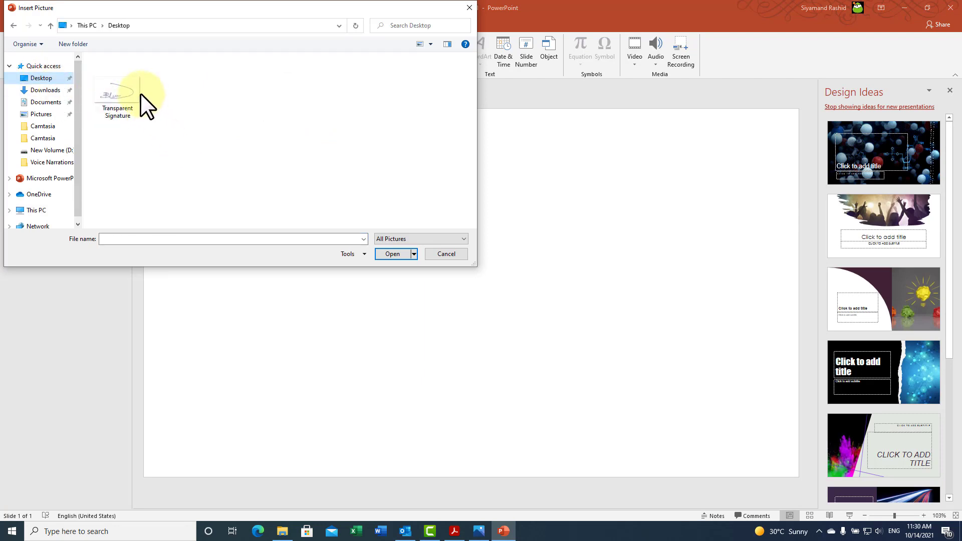
{"action": "double_click", "coordinate": [126, 91]}
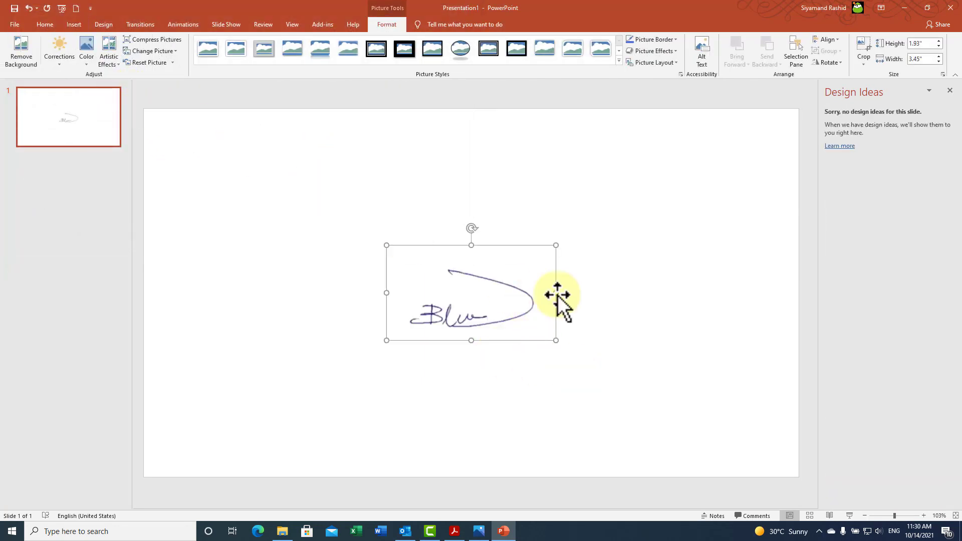
Resize and center the signature picture to about 7.4 by 13.2 inches.
{"action": "left_click_drag", "start_coordinate": [556, 245], "coordinate": [723, 153]}
{"action": "left_click_drag", "start_coordinate": [387, 341], "coordinate": [221, 419]}
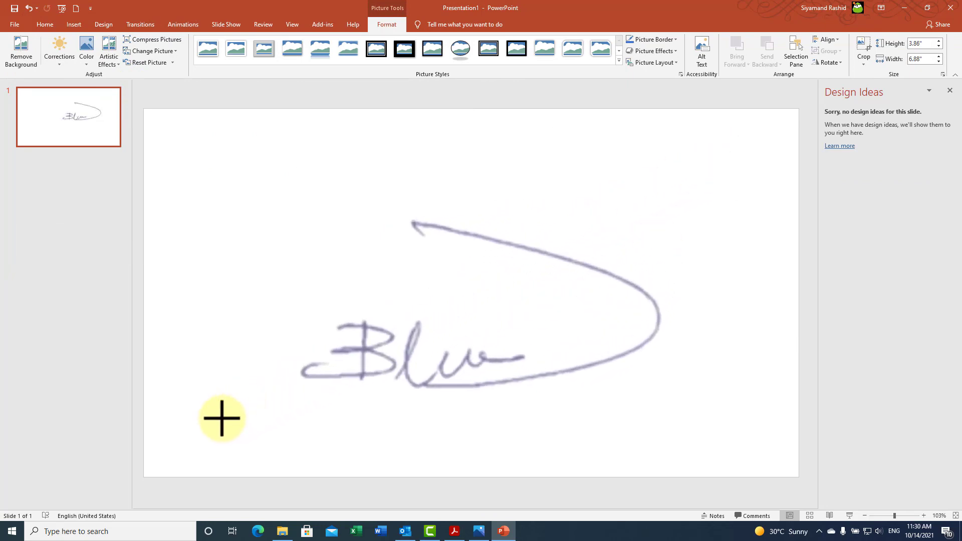
{"action": "left_click_drag", "start_coordinate": [444, 353], "coordinate": [429, 340]}
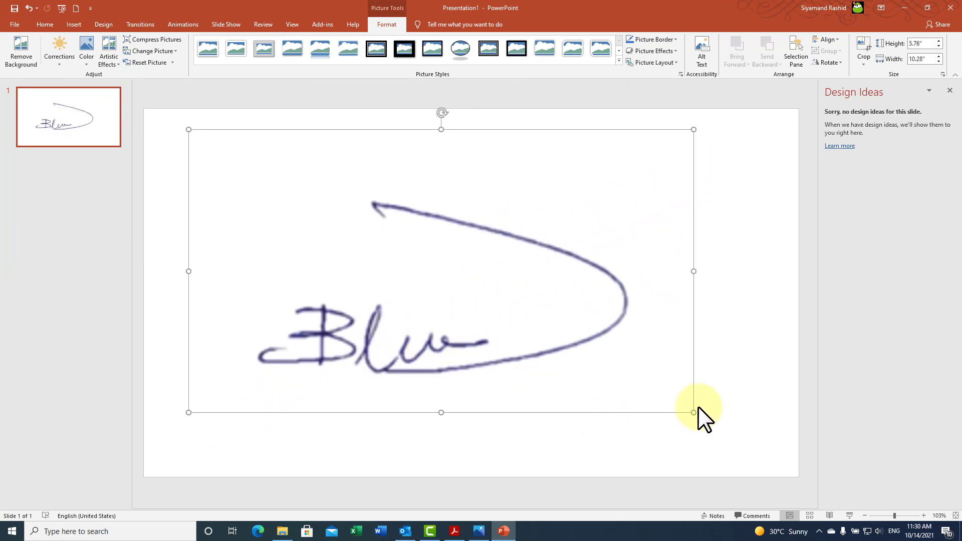
{"action": "left_click_drag", "start_coordinate": [694, 413], "coordinate": [765, 452]}
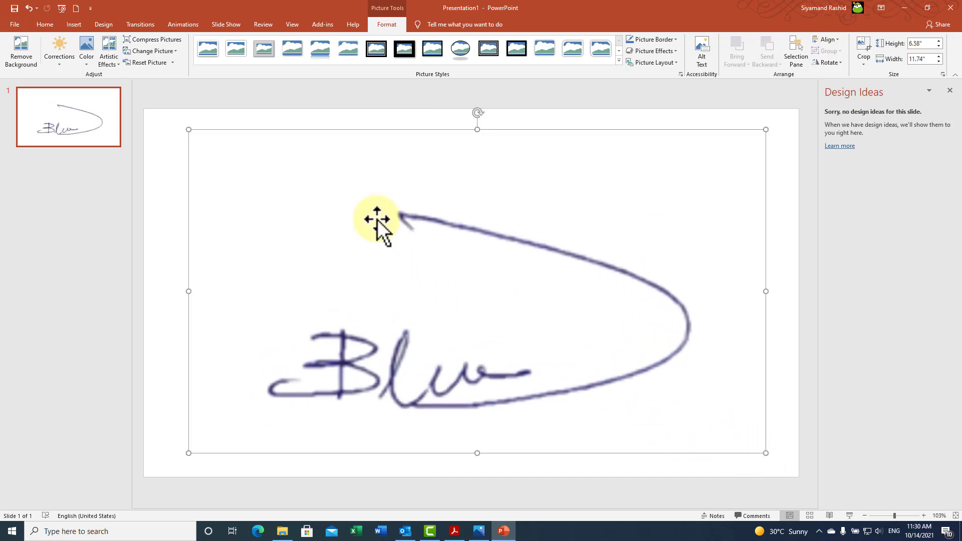
{"action": "left_click_drag", "start_coordinate": [189, 130], "coordinate": [160, 113]}
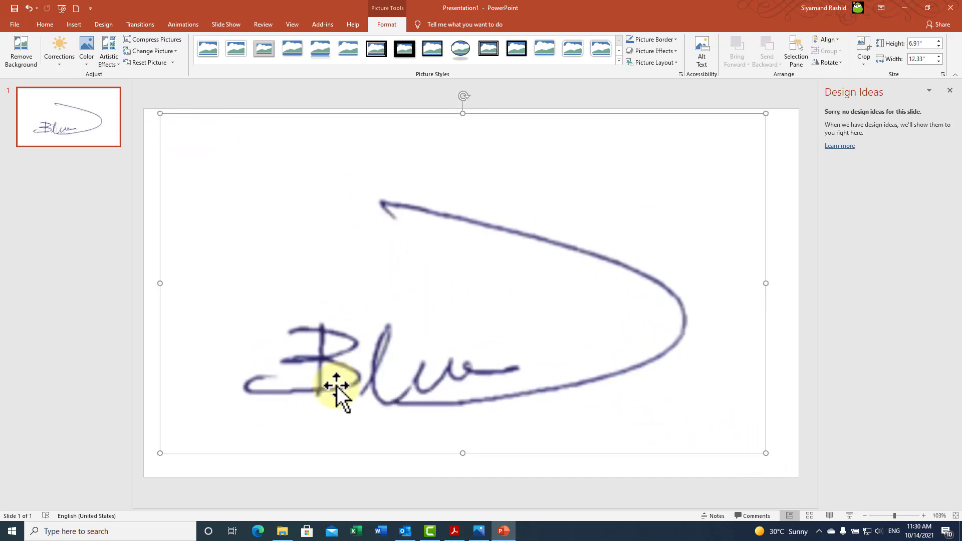
{"action": "left_click_drag", "start_coordinate": [160, 453], "coordinate": [146, 477]}
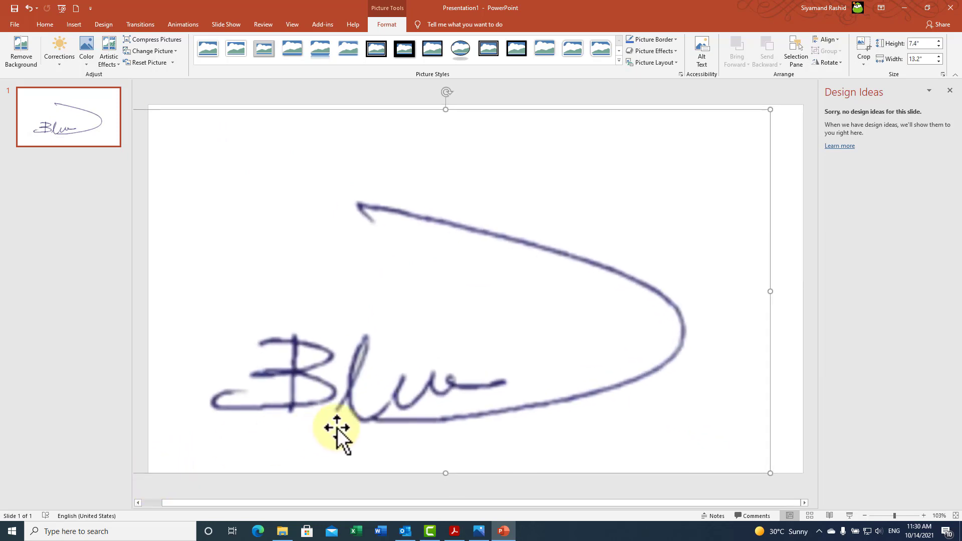
{"action": "left_click_drag", "start_coordinate": [344, 429], "coordinate": [402, 382]}
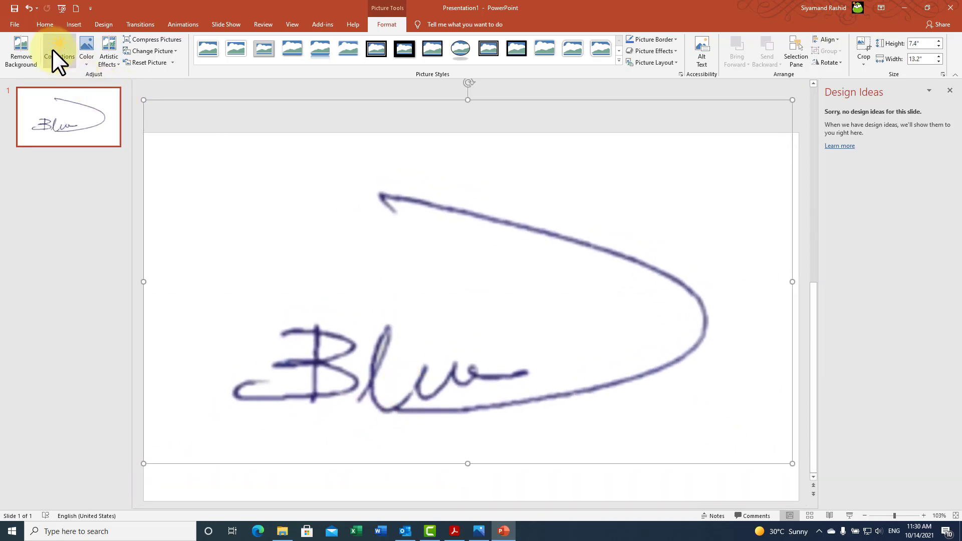
Start a PDF export of the slide to the Desktop named mysignaturePDF.
{"action": "left_click", "coordinate": [14, 24]}
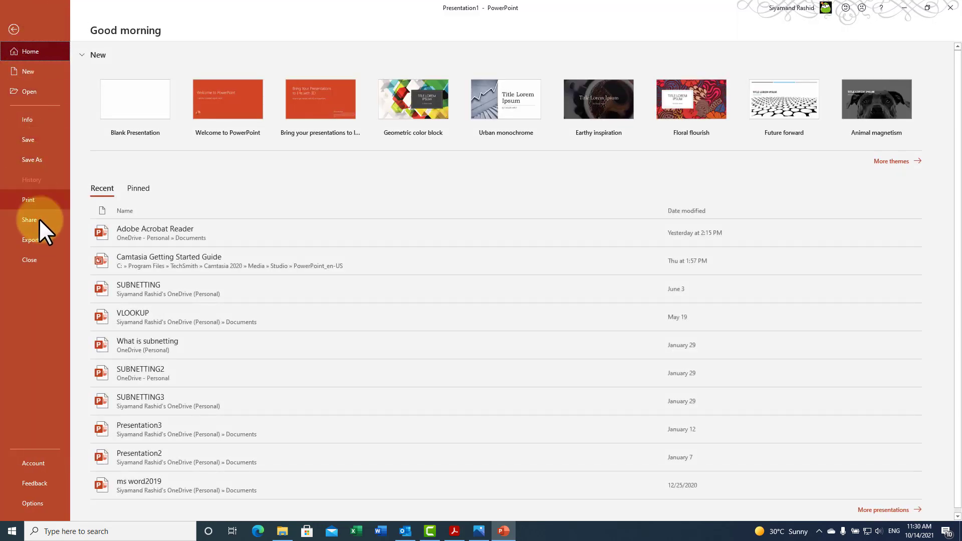
{"action": "left_click", "coordinate": [42, 242]}
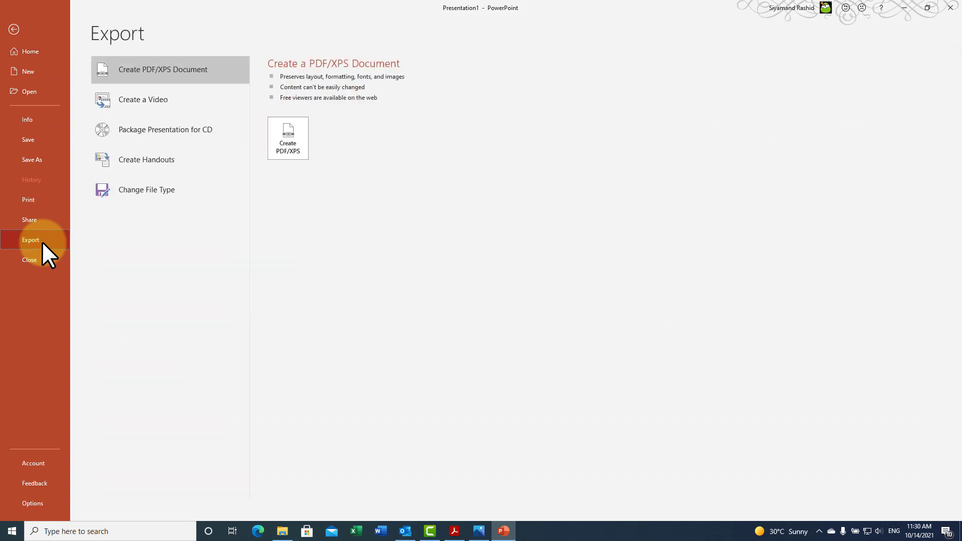
{"action": "left_click", "coordinate": [294, 147]}
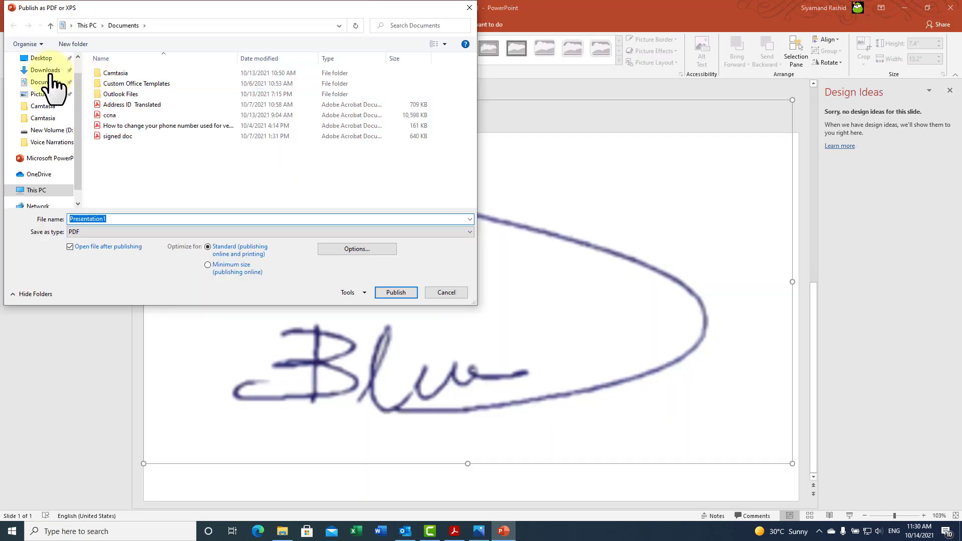
{"action": "left_click", "coordinate": [41, 59]}
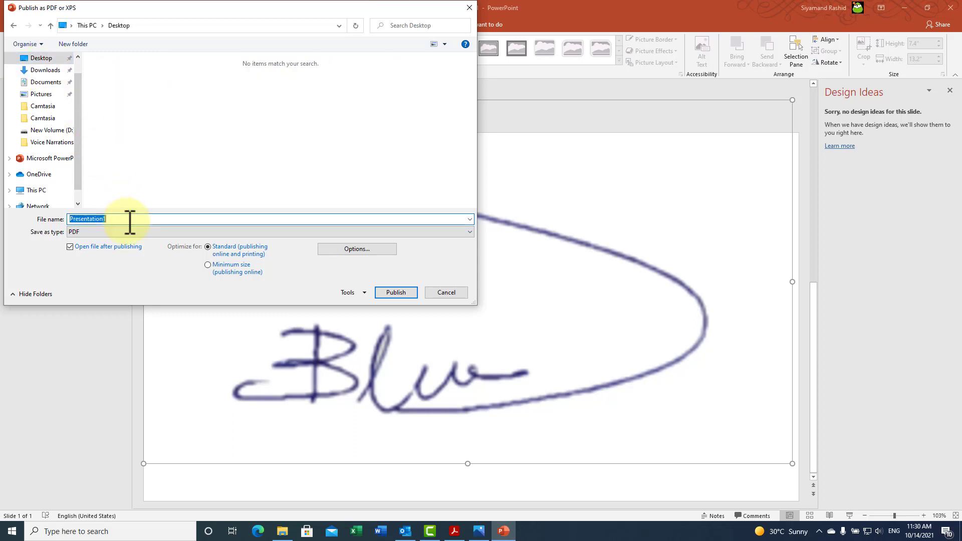
{"action": "type", "text": "mysignaturePDF"}
Publish mysignaturePDF, then close Acrobat, PowerPoint without saving, and Photos.
{"action": "left_click", "coordinate": [390, 294]}
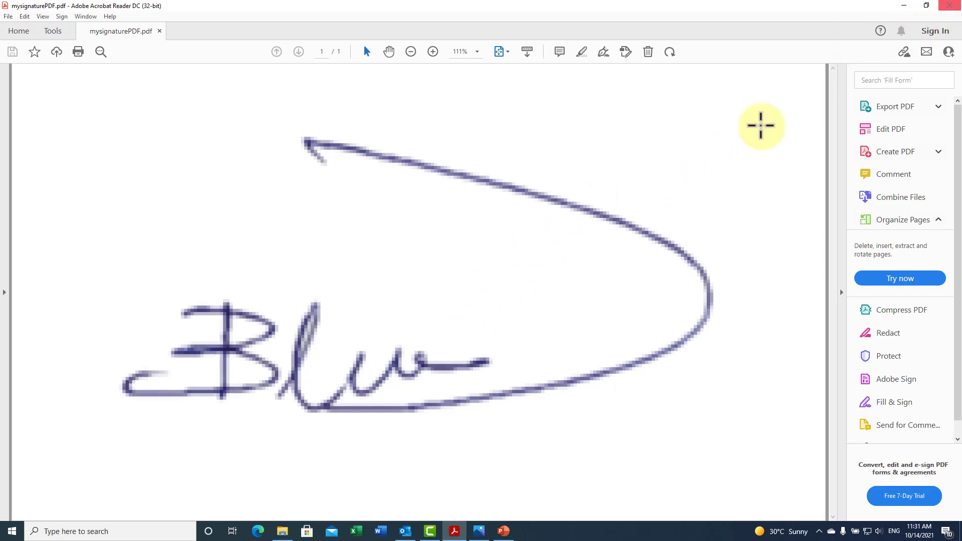
{"action": "left_click", "coordinate": [951, 6]}
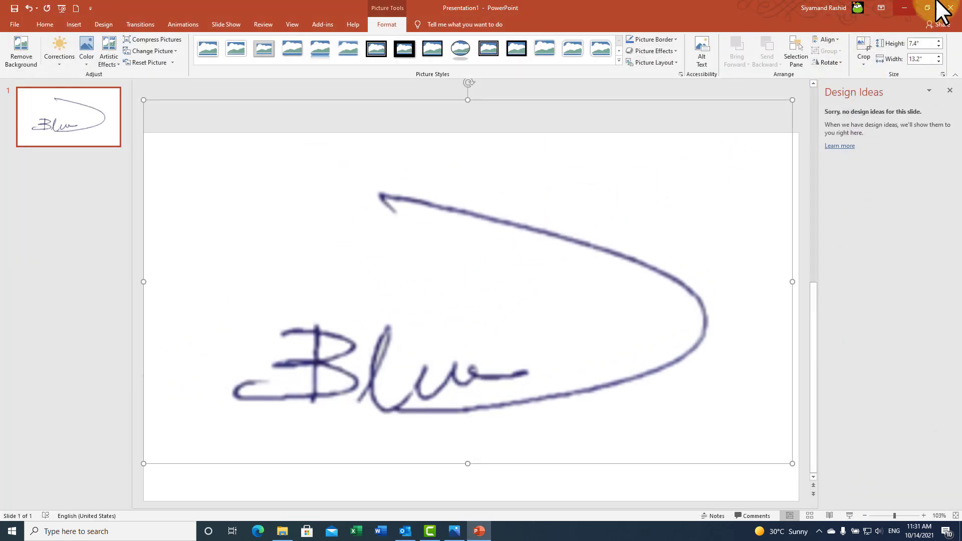
{"action": "left_click", "coordinate": [948, 8]}
{"action": "left_click", "coordinate": [522, 321]}
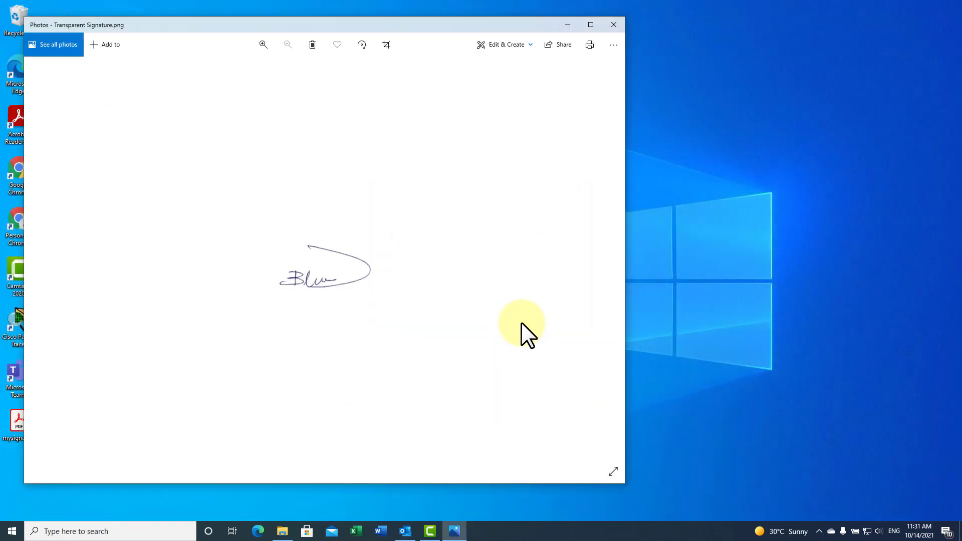
{"action": "left_click", "coordinate": [613, 26]}
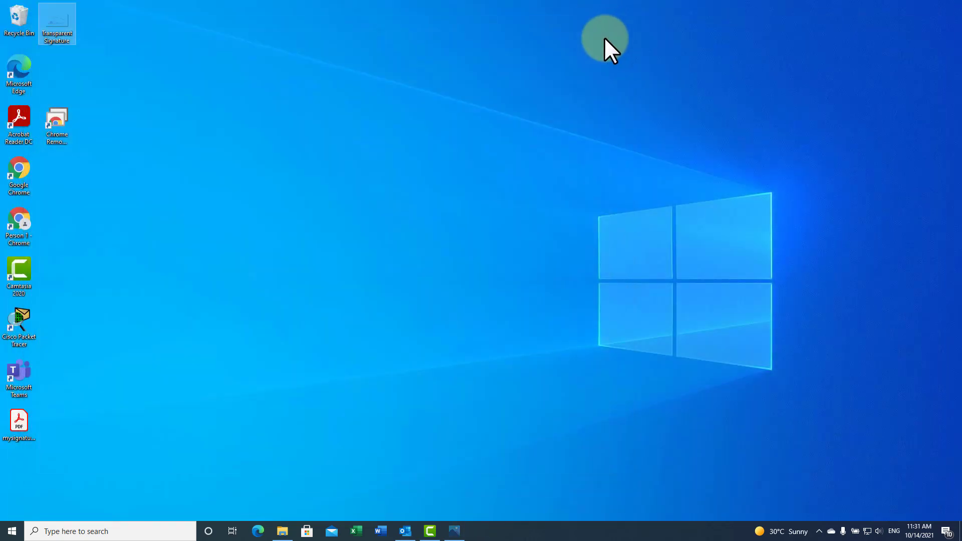
Launch Acrobat Reader and open the Signatures Creation & Appearance preferences.
{"action": "double_click", "coordinate": [23, 123]}
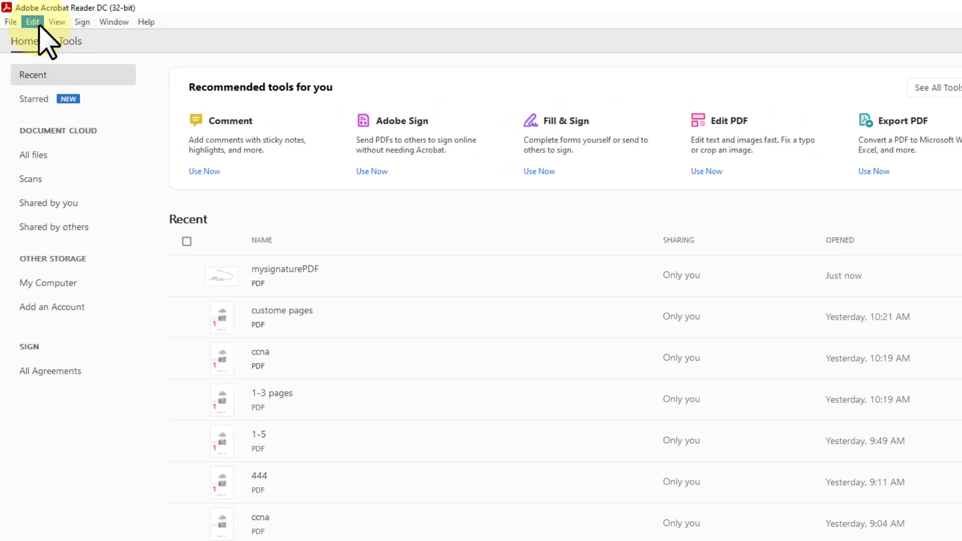
{"action": "left_click", "coordinate": [37, 22]}
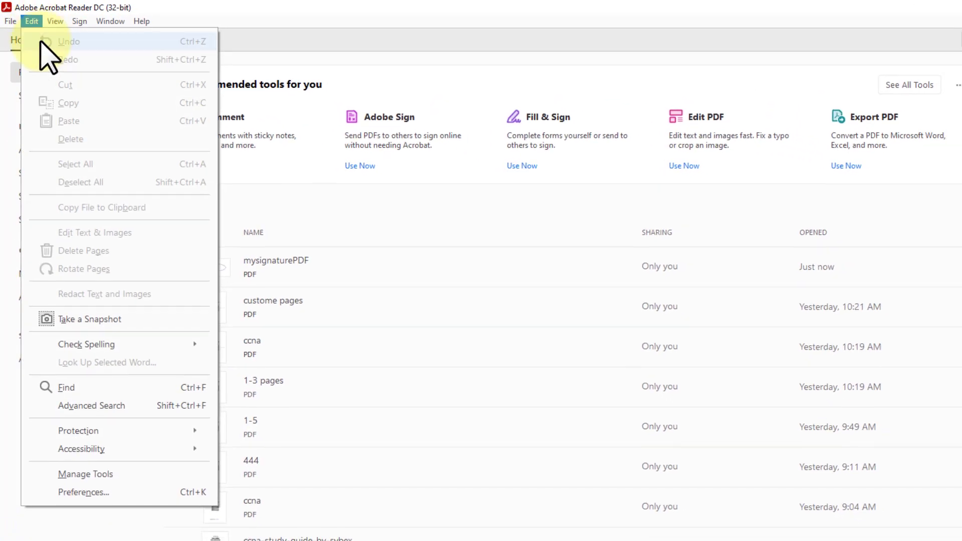
{"action": "left_click", "coordinate": [195, 492]}
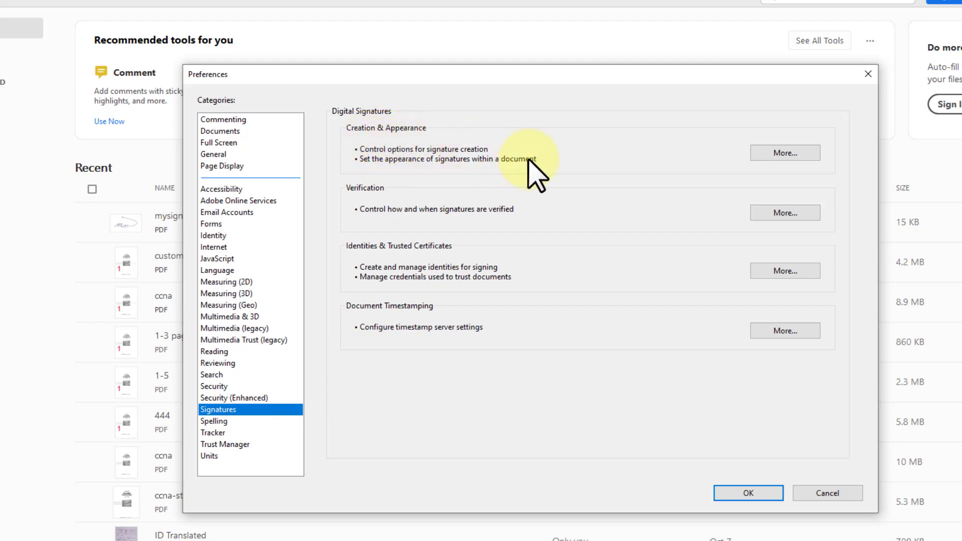
{"action": "left_click", "coordinate": [803, 155]}
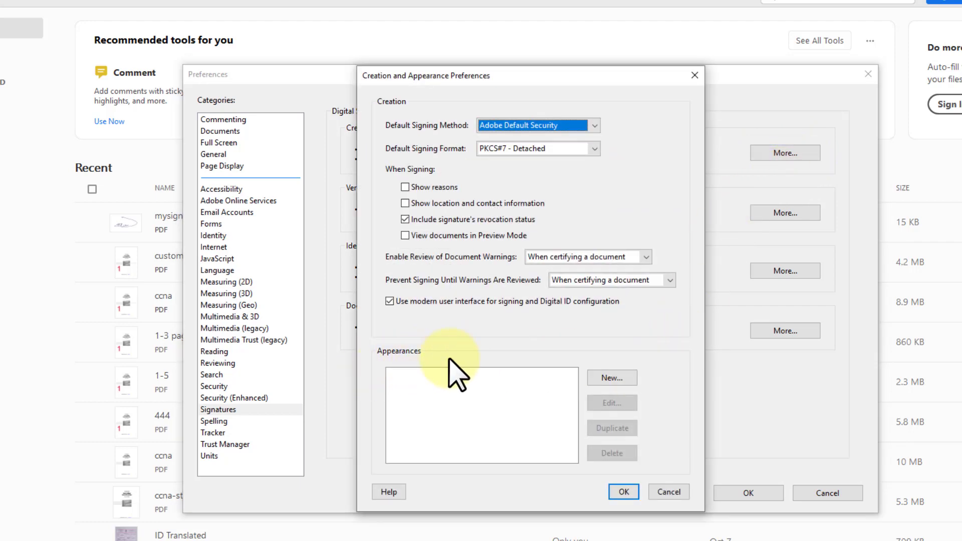
Create a new signature appearance and title it mysignature.
{"action": "left_click", "coordinate": [633, 379]}
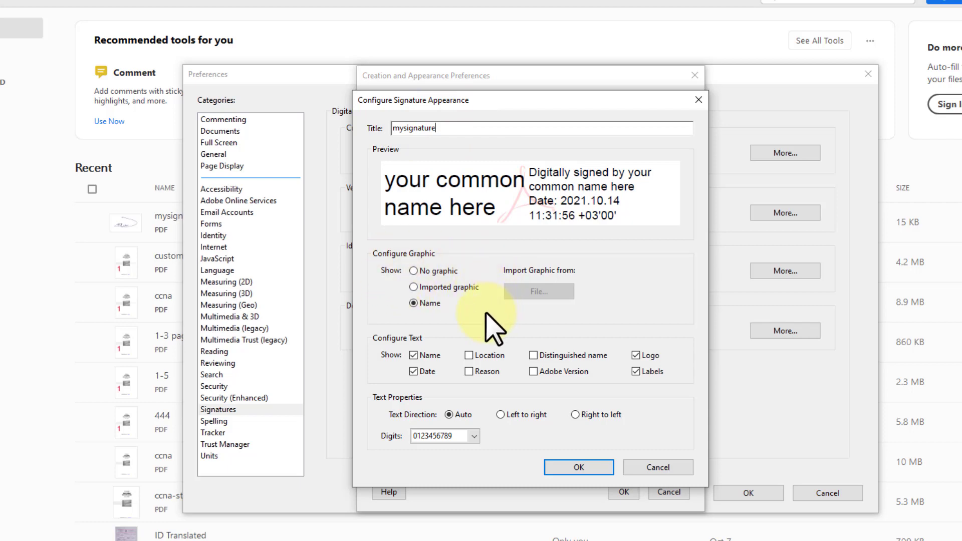
Use mysignaturePDF from the Desktop as the imported graphic, drop the logo, and save.
{"action": "left_click", "coordinate": [439, 287]}
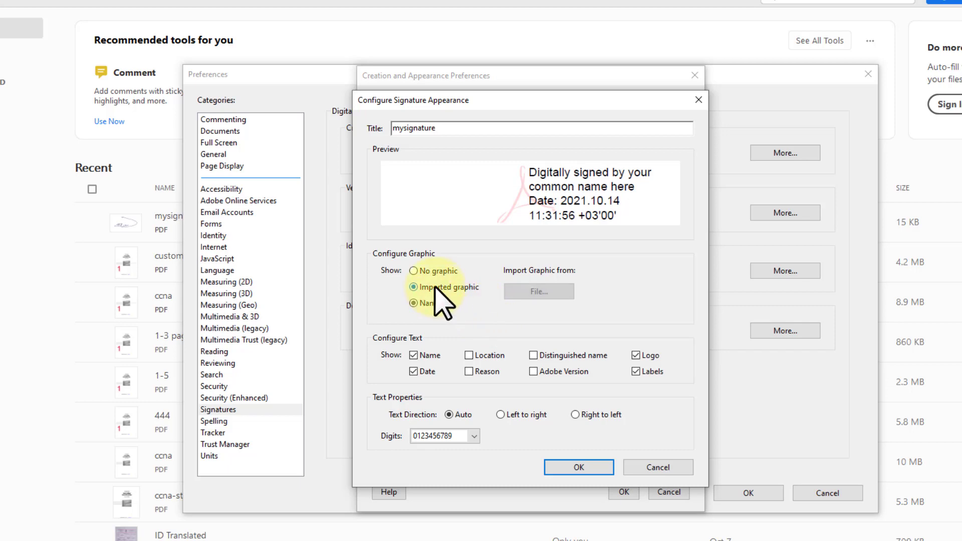
{"action": "left_click", "coordinate": [560, 292]}
{"action": "left_click", "coordinate": [609, 168]}
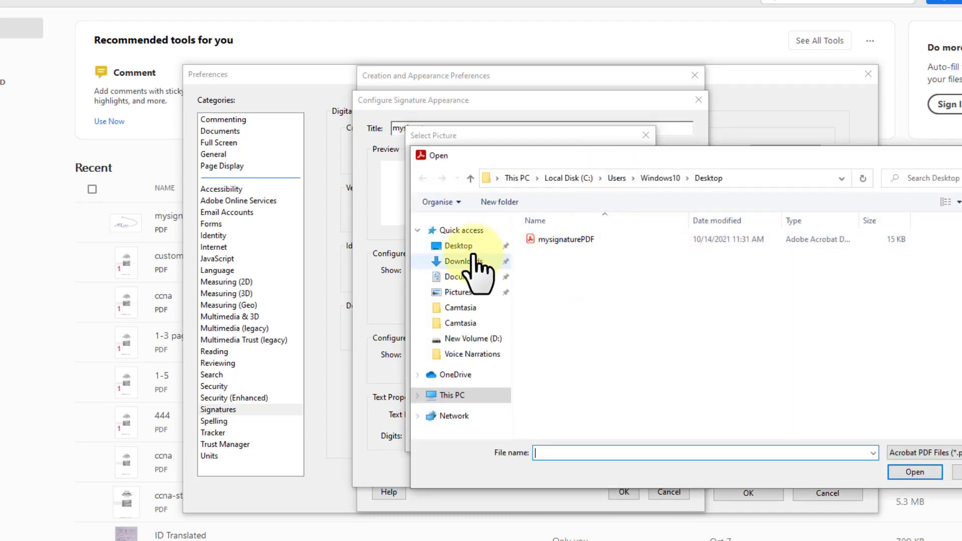
{"action": "left_click", "coordinate": [472, 249]}
{"action": "double_click", "coordinate": [556, 256]}
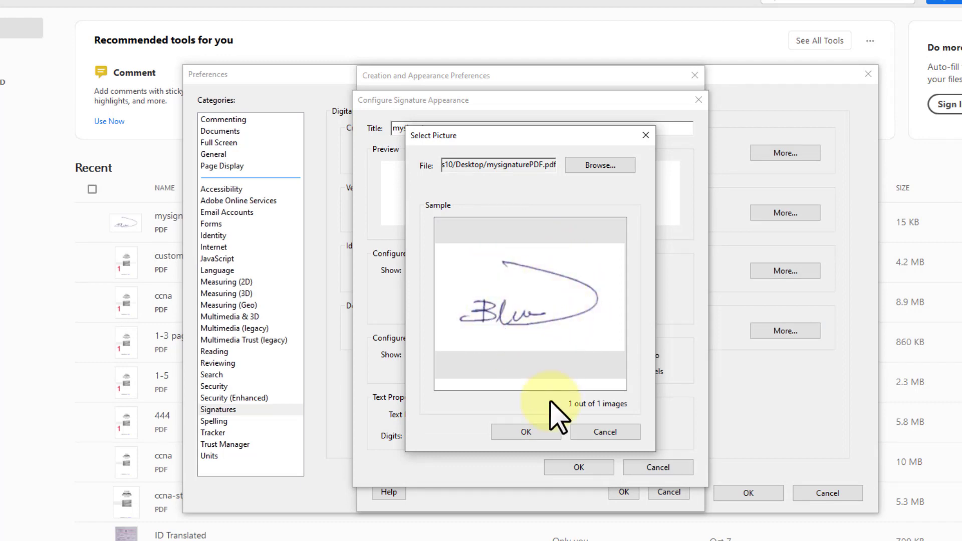
{"action": "left_click", "coordinate": [526, 433]}
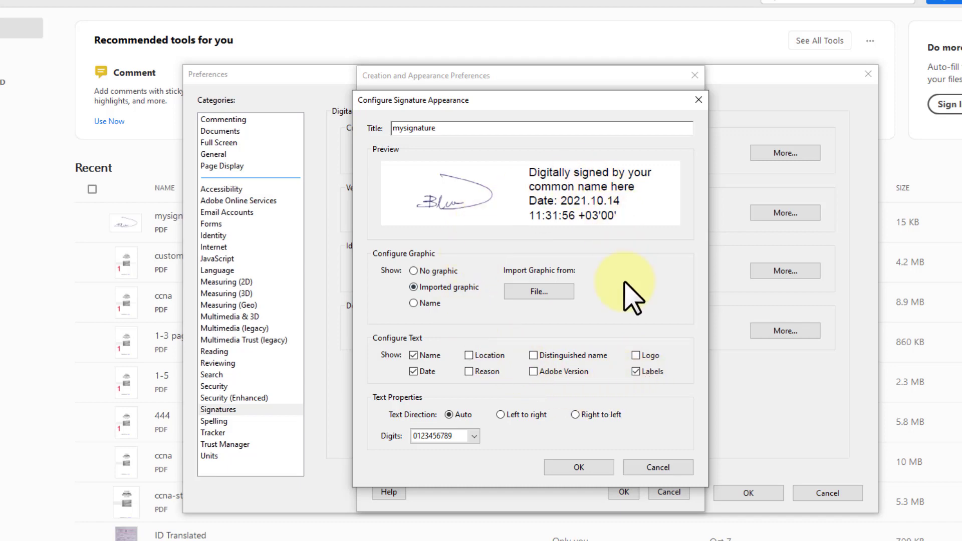
{"action": "left_click", "coordinate": [587, 467]}
{"action": "left_click", "coordinate": [623, 491]}
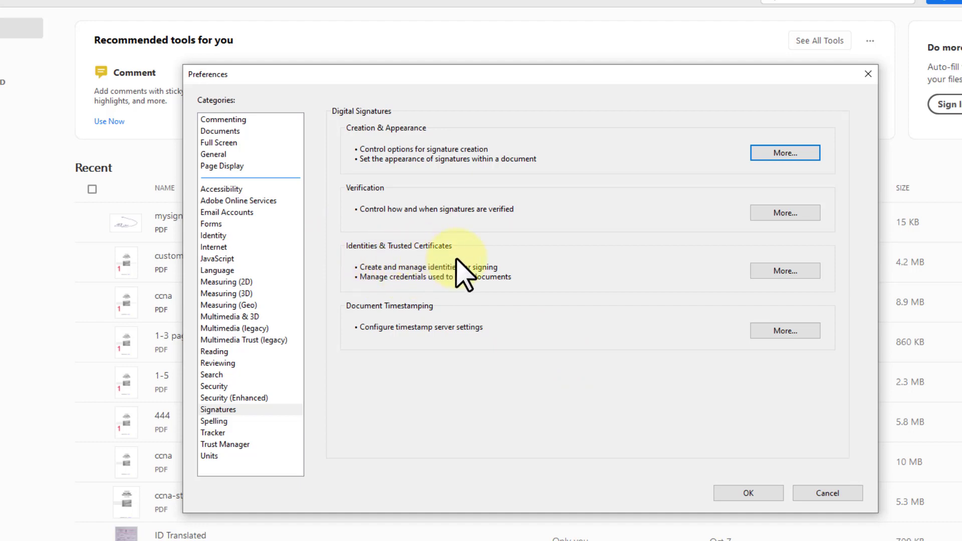
Add a new PKCS#12 digital ID and enter its name, organizational unit and email.
{"action": "left_click", "coordinate": [814, 270]}
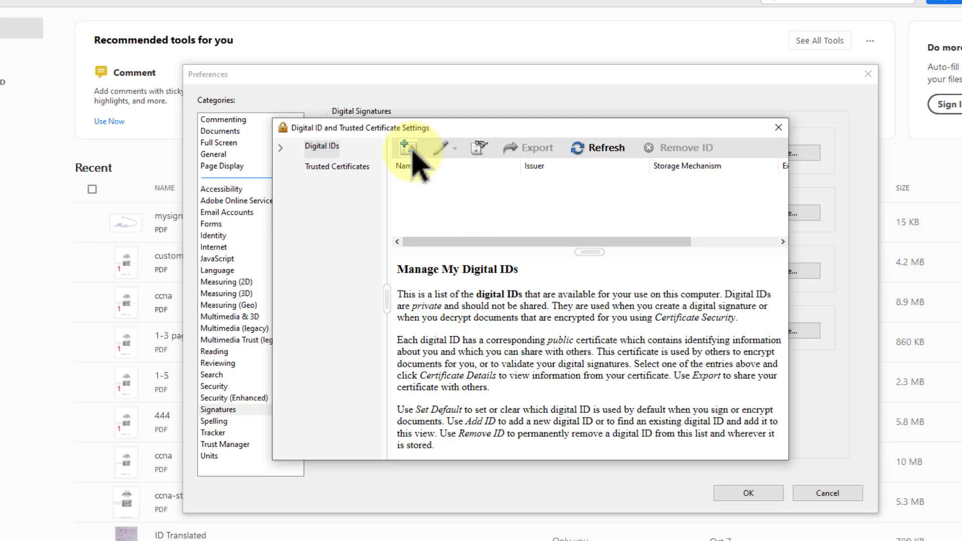
{"action": "left_click", "coordinate": [410, 147]}
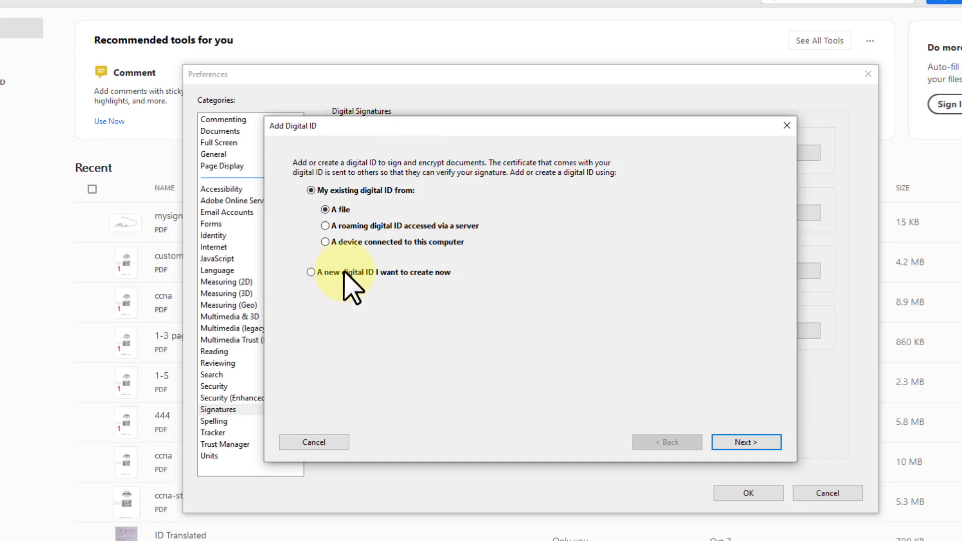
{"action": "left_click", "coordinate": [357, 273]}
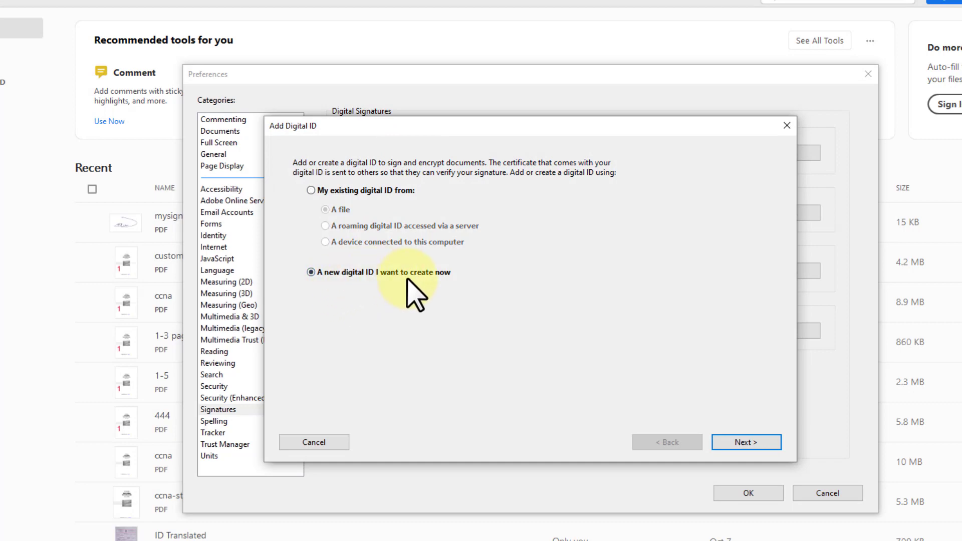
{"action": "left_click", "coordinate": [741, 442]}
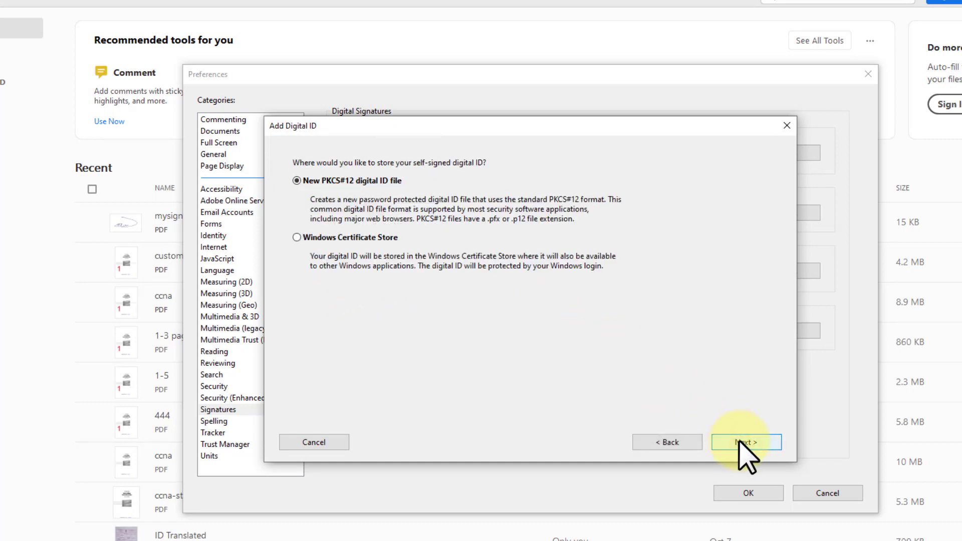
{"action": "left_click", "coordinate": [740, 445]}
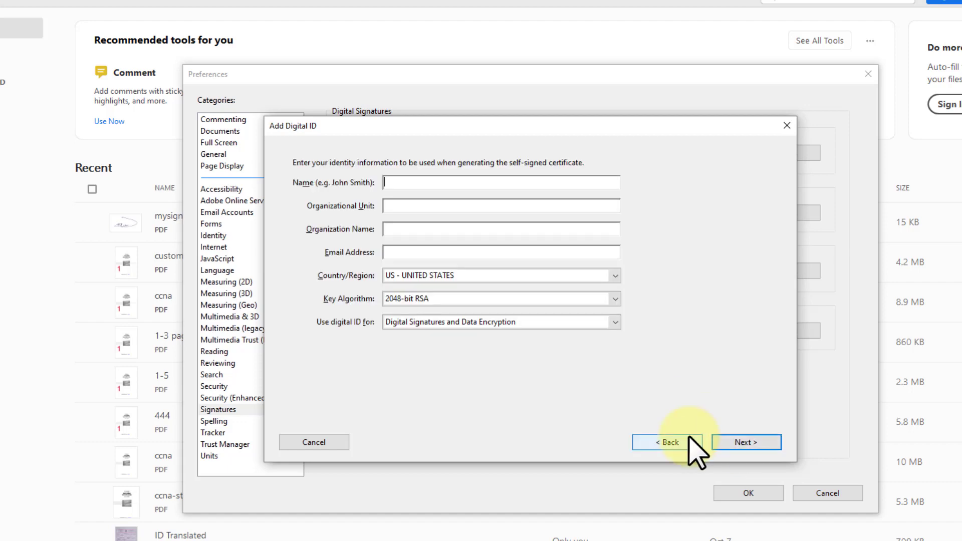
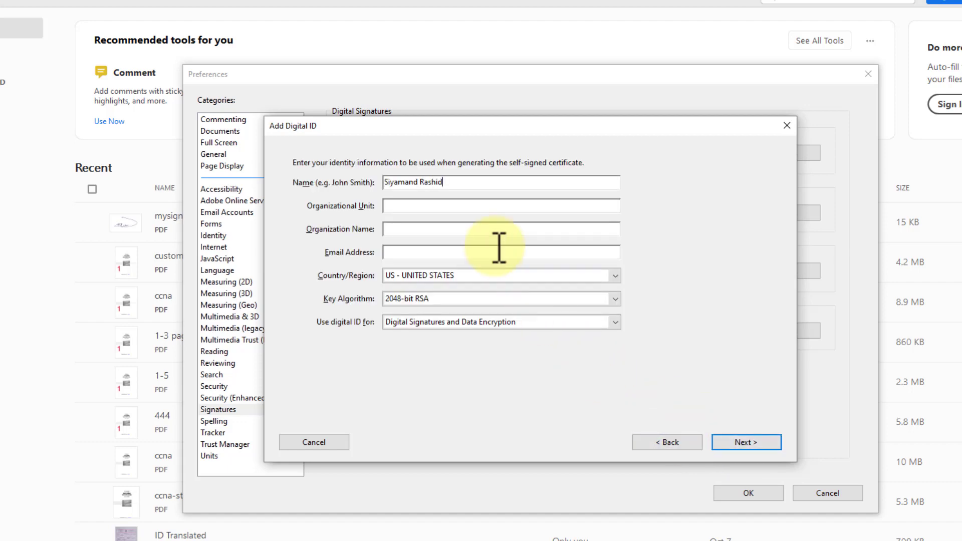
{"action": "left_click", "coordinate": [475, 207]}
{"action": "type", "text": "any organization"}
{"action": "left_click", "coordinate": [410, 254]}
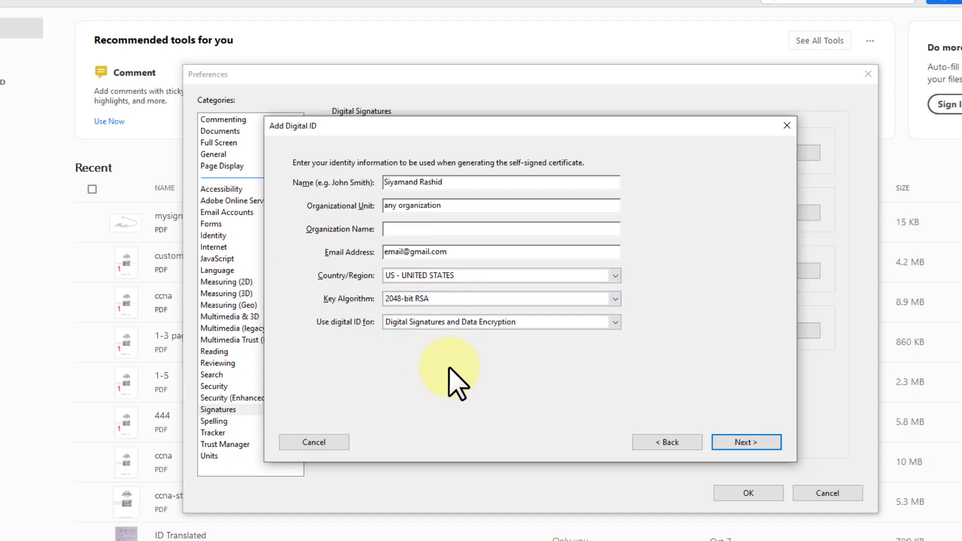
Move to the password step, then enter and confirm the digital ID's password.
{"action": "left_click", "coordinate": [771, 444]}
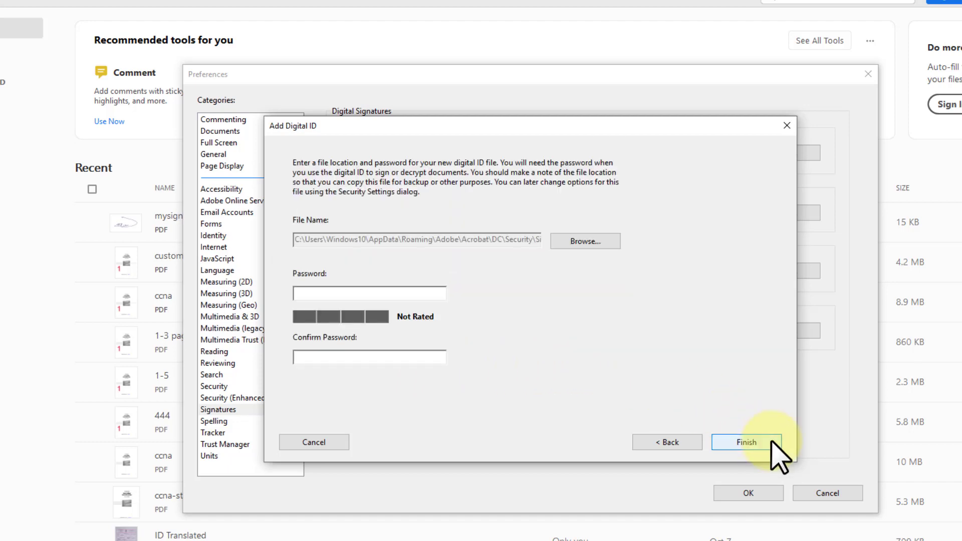
{"action": "left_click", "coordinate": [399, 294]}
{"action": "type", "text": "*"}
{"action": "key", "text": "BackSpace"}
{"action": "key", "text": "BackSpace"}
{"action": "key", "text": "BackSpace"}
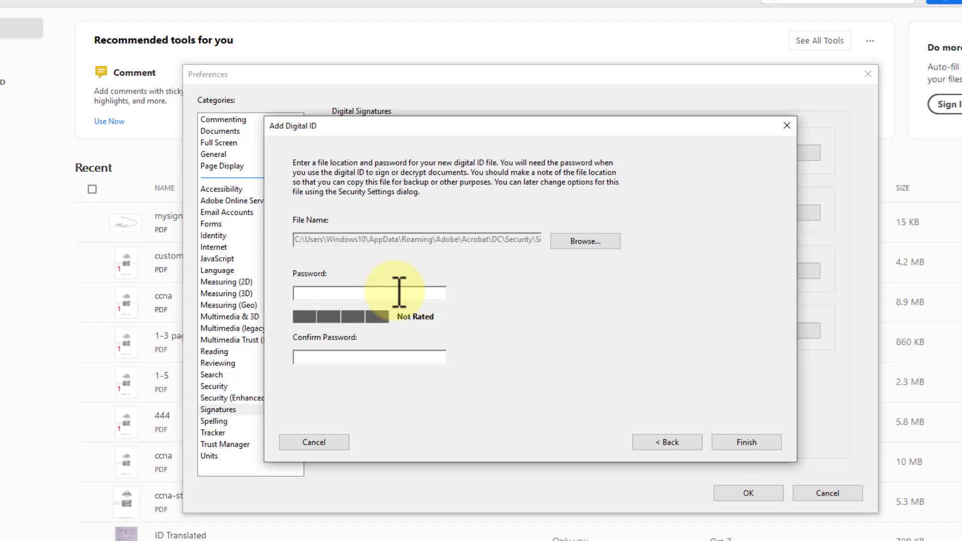
{"action": "type", "text": "********"}
{"action": "key", "text": "Tab"}
{"action": "type", "text": "*"}
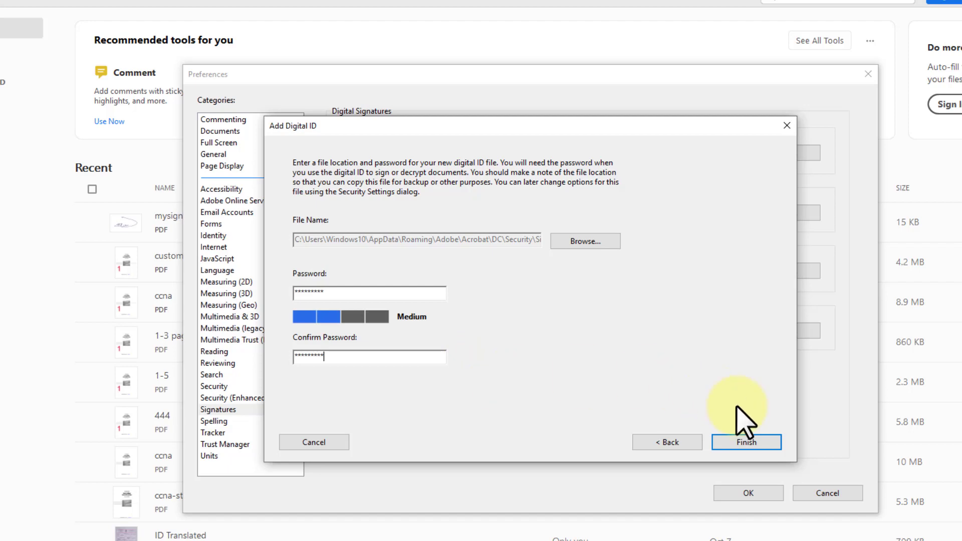
Create the digital ID, then close the Digital ID settings and Preferences windows.
{"action": "left_click", "coordinate": [762, 442]}
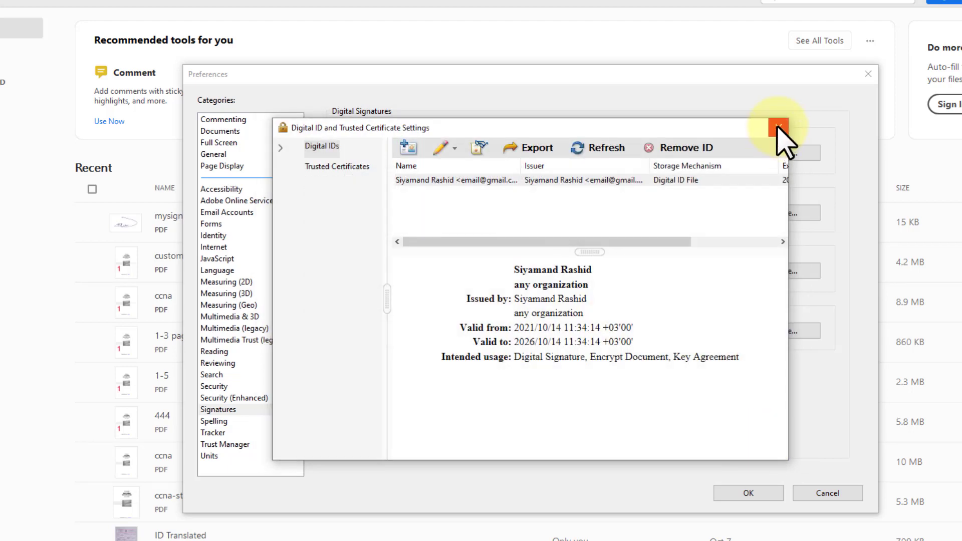
{"action": "left_click", "coordinate": [779, 128]}
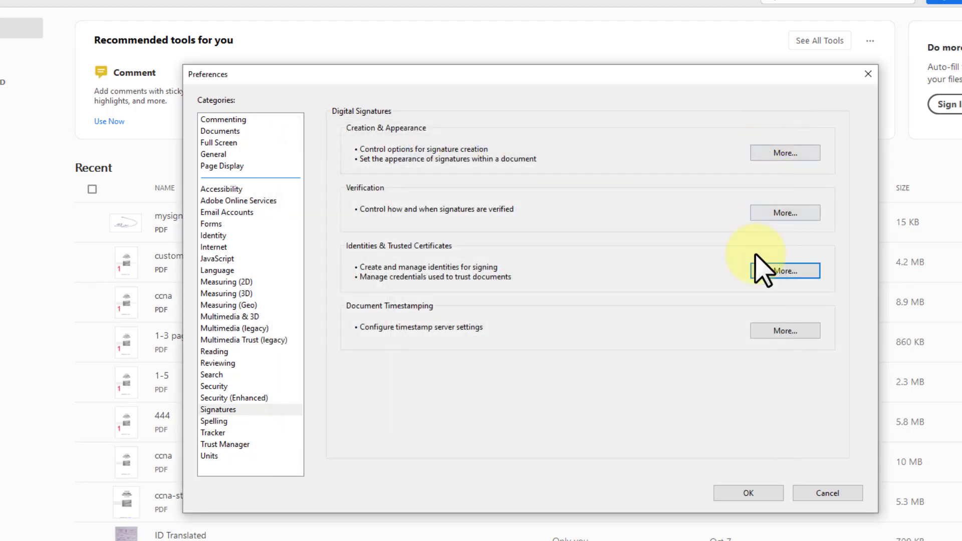
{"action": "left_click", "coordinate": [763, 496]}
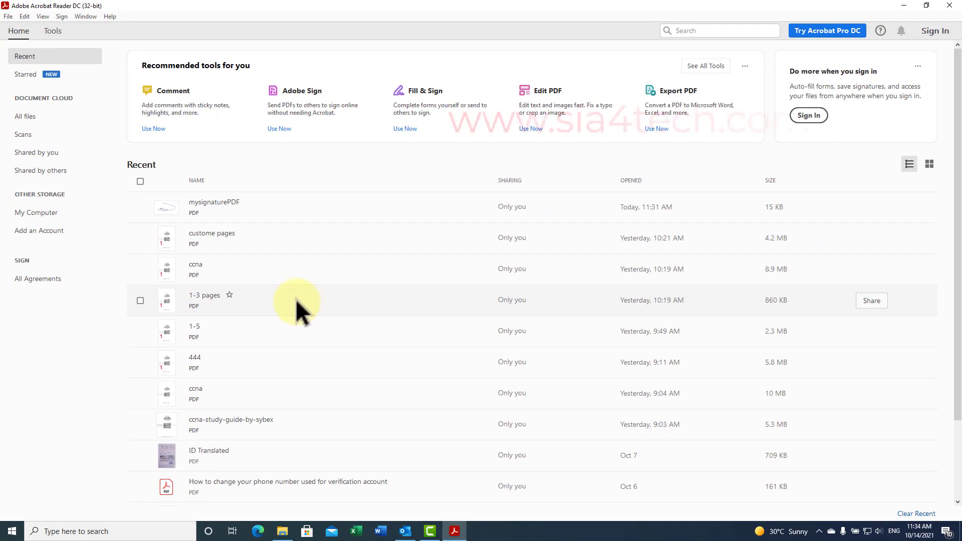
Open ccna-study-guide-by-sybex from Recent and start Digitally Sign from the Certificates tool.
{"action": "double_click", "coordinate": [246, 425]}
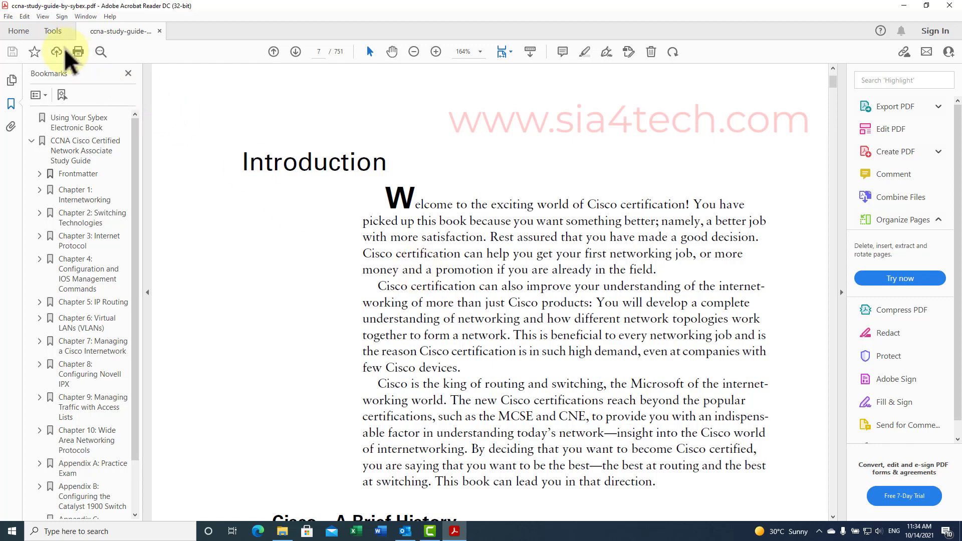
{"action": "left_click", "coordinate": [54, 33]}
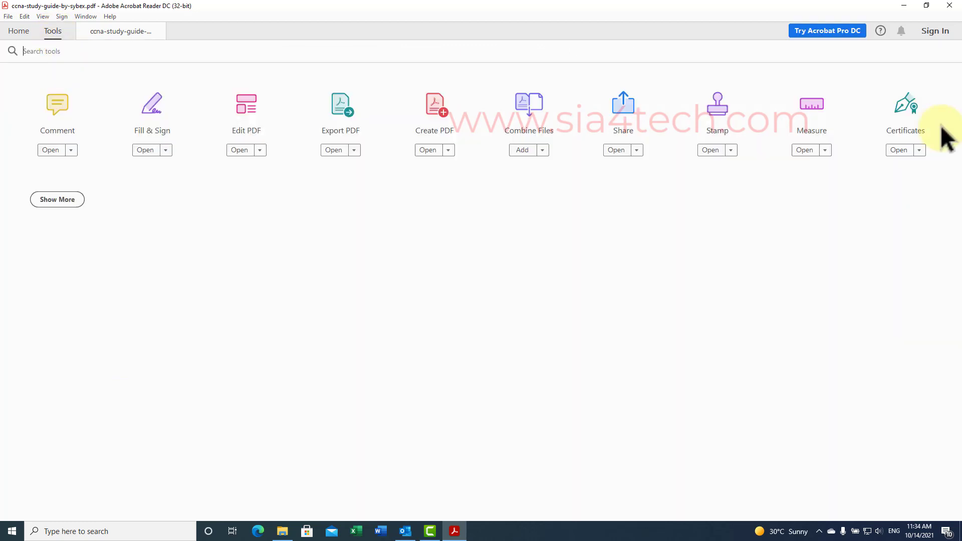
{"action": "left_click", "coordinate": [903, 115]}
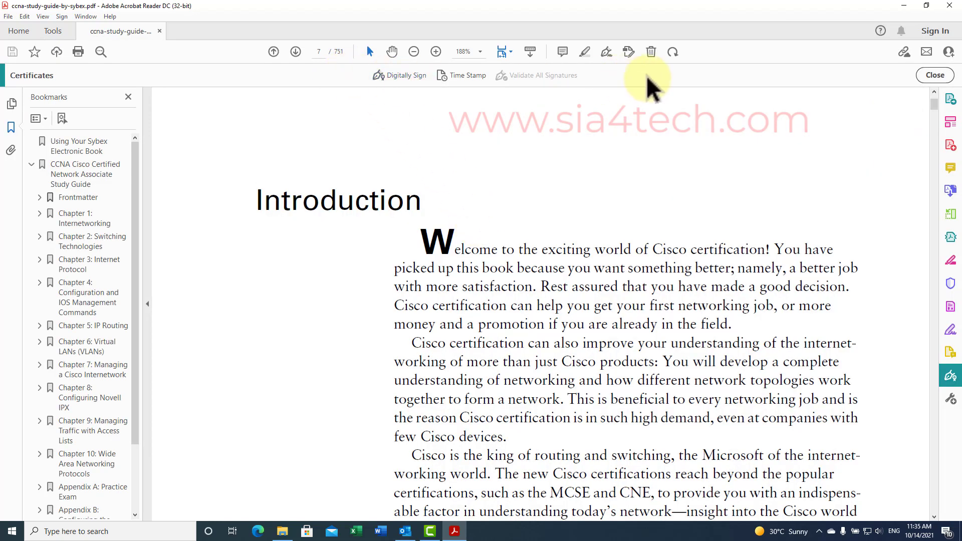
{"action": "left_click", "coordinate": [408, 73]}
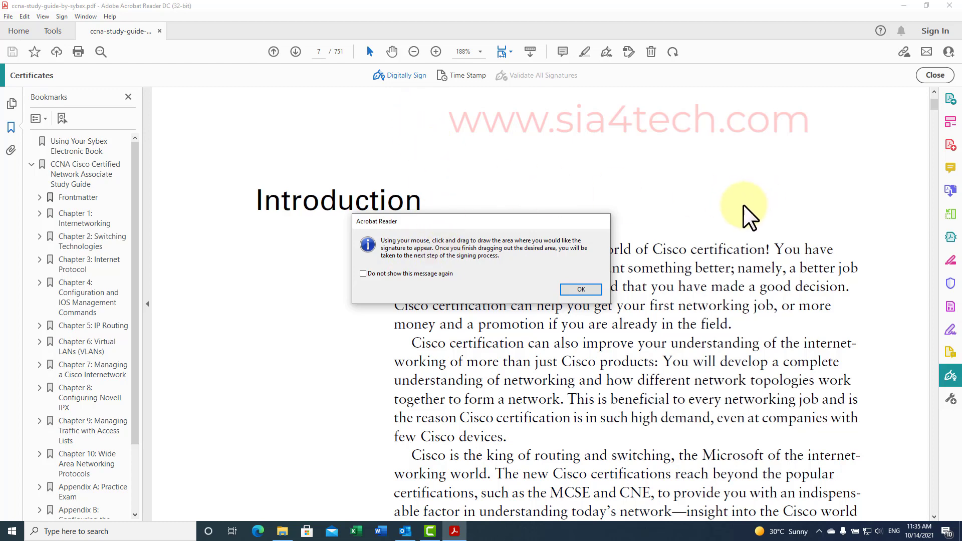
Zoom out to 125% and draw a signature box beside the paragraph's closing lines.
{"action": "left_click", "coordinate": [579, 292]}
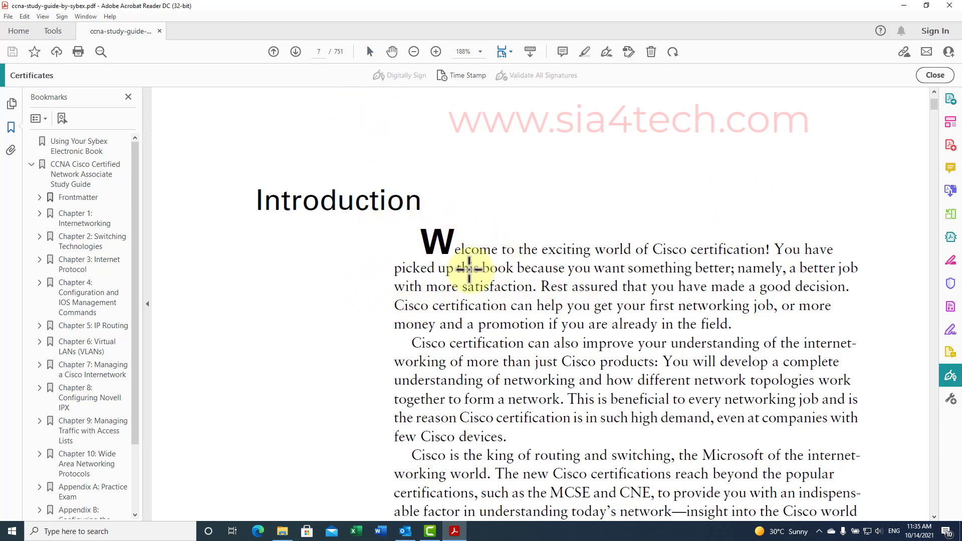
{"action": "scroll", "coordinate": [696, 295], "scroll_direction": "down", "scroll_amount": 3}
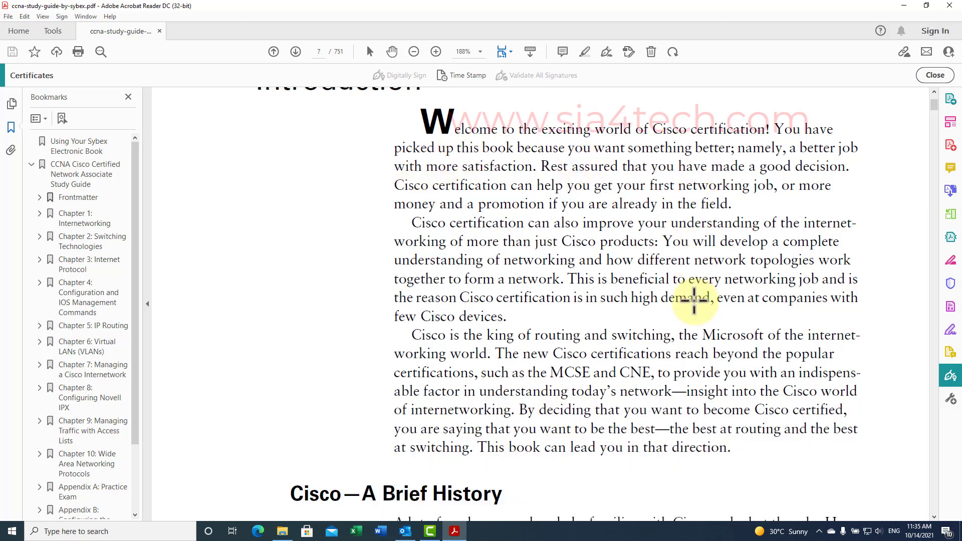
{"action": "scroll", "coordinate": [694, 299], "scroll_direction": "down", "scroll_amount": 3}
{"action": "scroll", "coordinate": [692, 304], "scroll_direction": "down", "scroll_amount": 6}
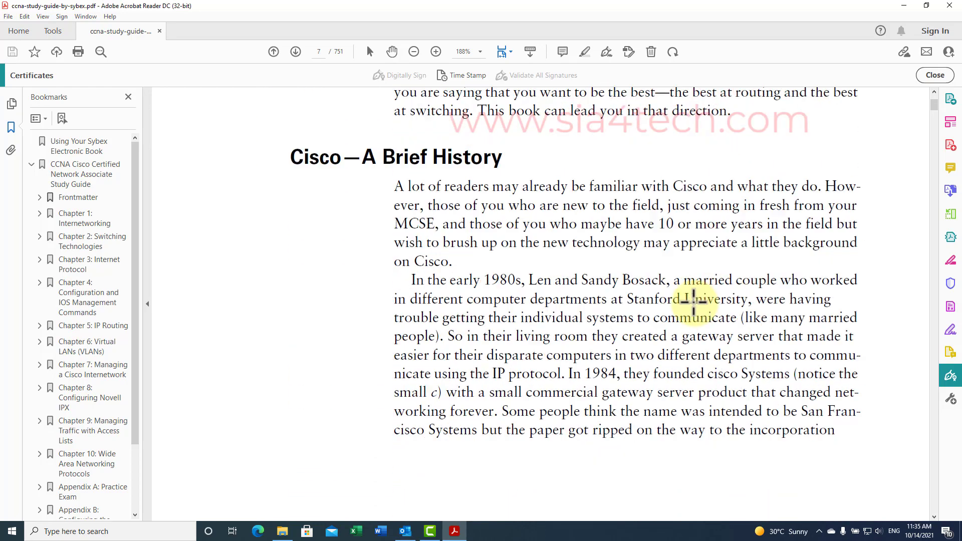
{"action": "left_click", "coordinate": [415, 51]}
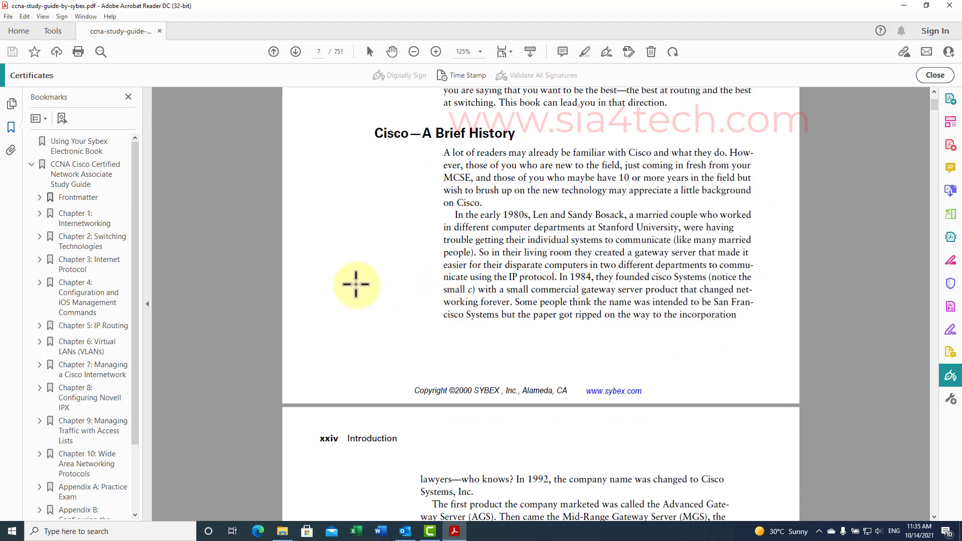
{"action": "left_click_drag", "start_coordinate": [328, 273], "coordinate": [485, 345]}
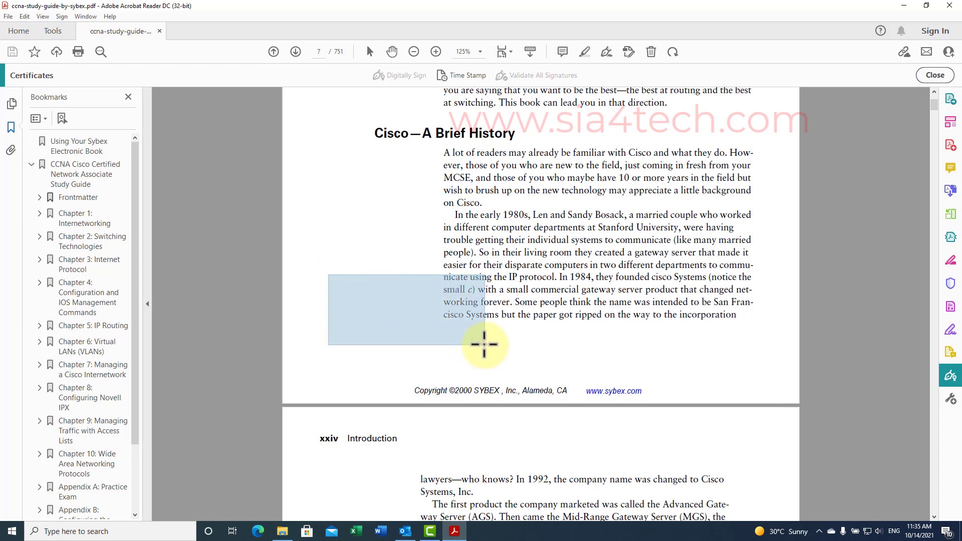
{"action": "left_click_drag", "start_coordinate": [485, 344], "coordinate": [484, 344]}
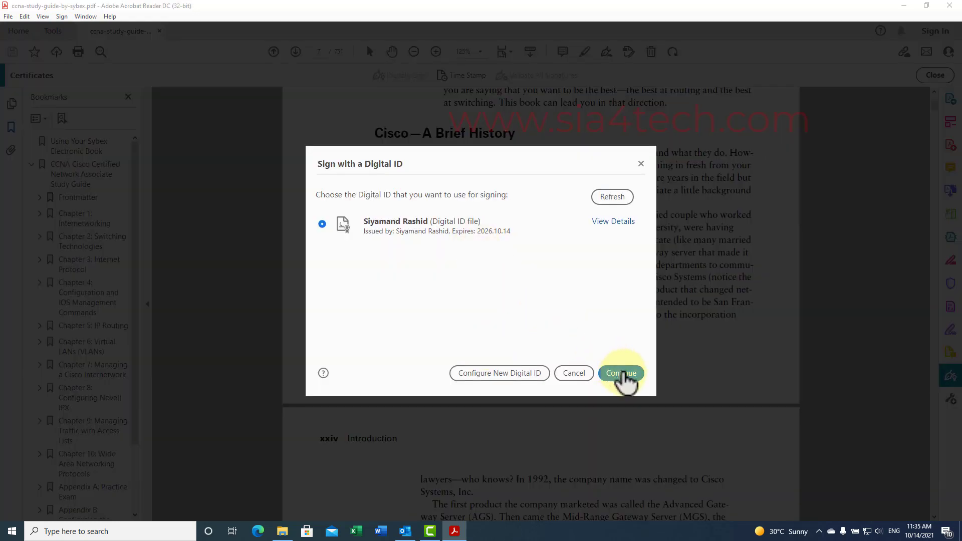
Sign with the digital ID using the mysignature appearance and its password.
{"action": "left_click", "coordinate": [621, 375]}
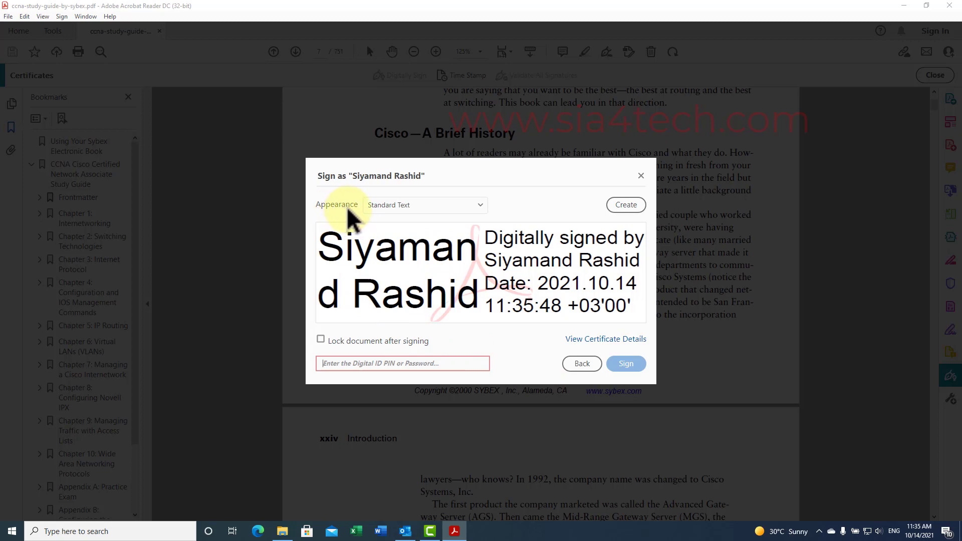
{"action": "left_click", "coordinate": [425, 214]}
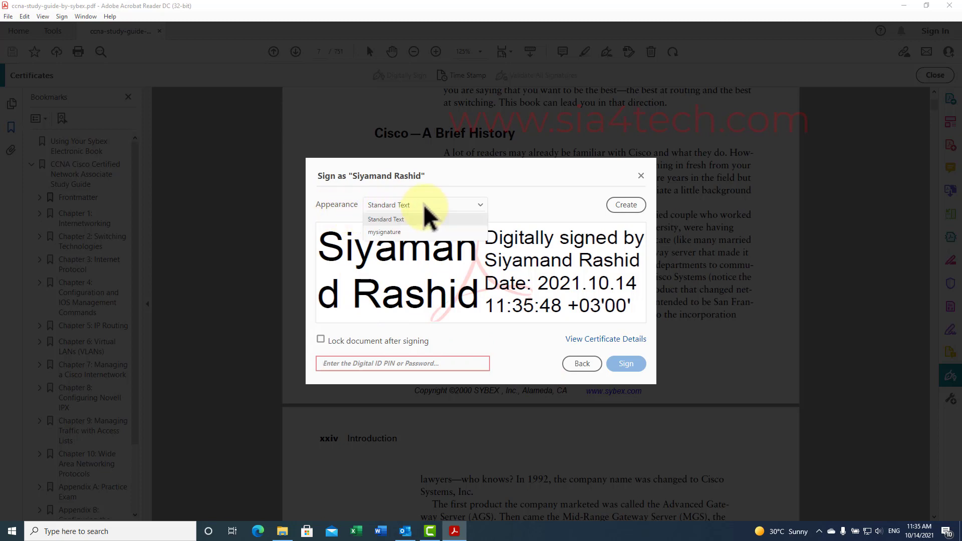
{"action": "left_click", "coordinate": [387, 232]}
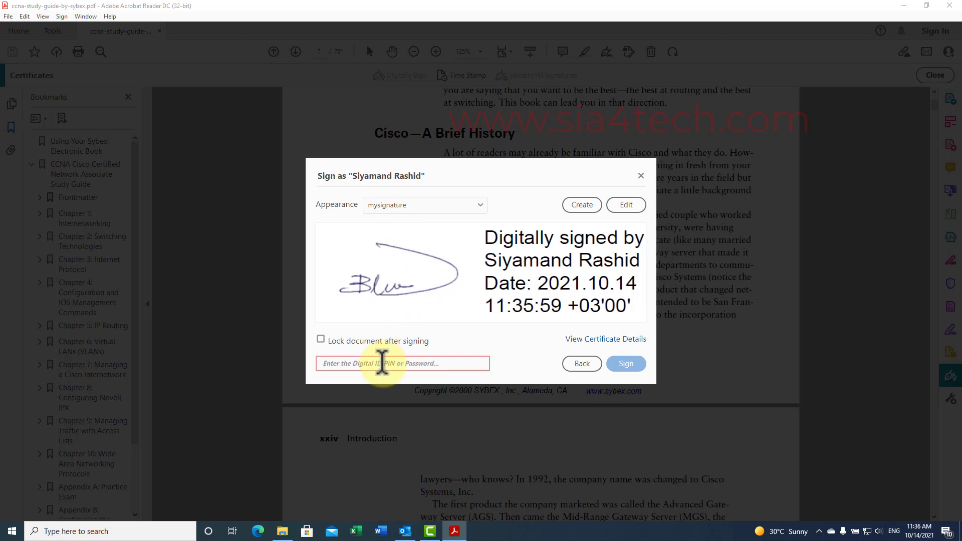
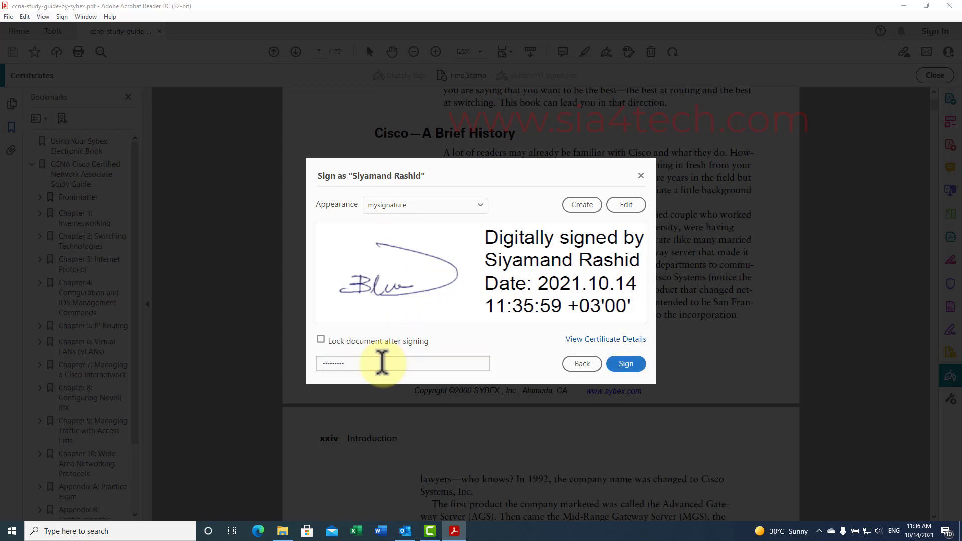
{"action": "left_click", "coordinate": [631, 364]}
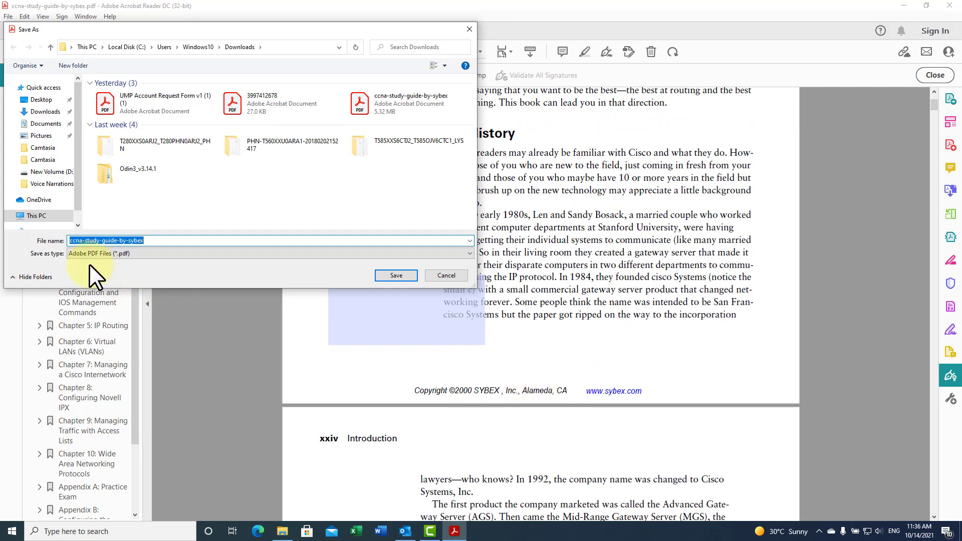
Save the signed copy to the Desktop as 'ccna-study-guide-by-sybex-singed one'.
{"action": "left_click", "coordinate": [166, 240]}
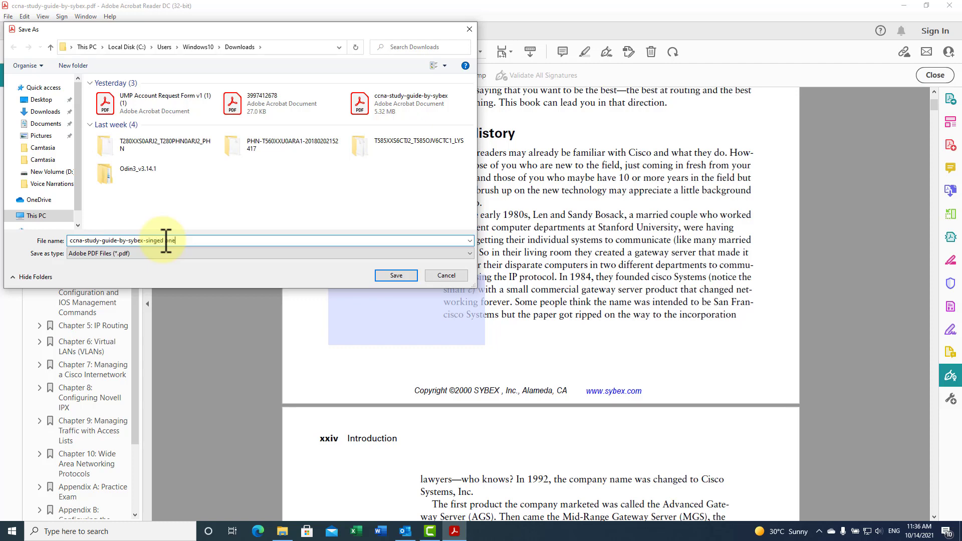
{"action": "left_click", "coordinate": [42, 100]}
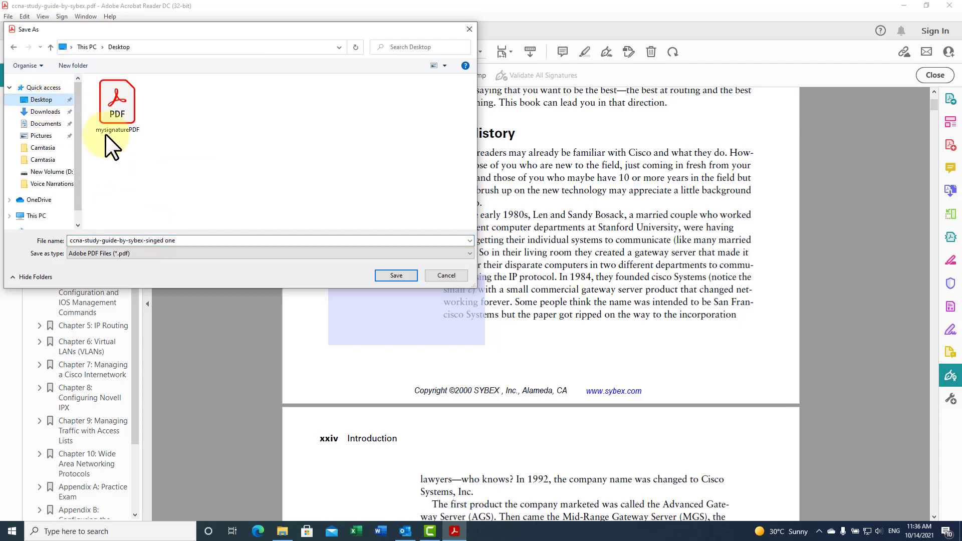
{"action": "left_click", "coordinate": [398, 275]}
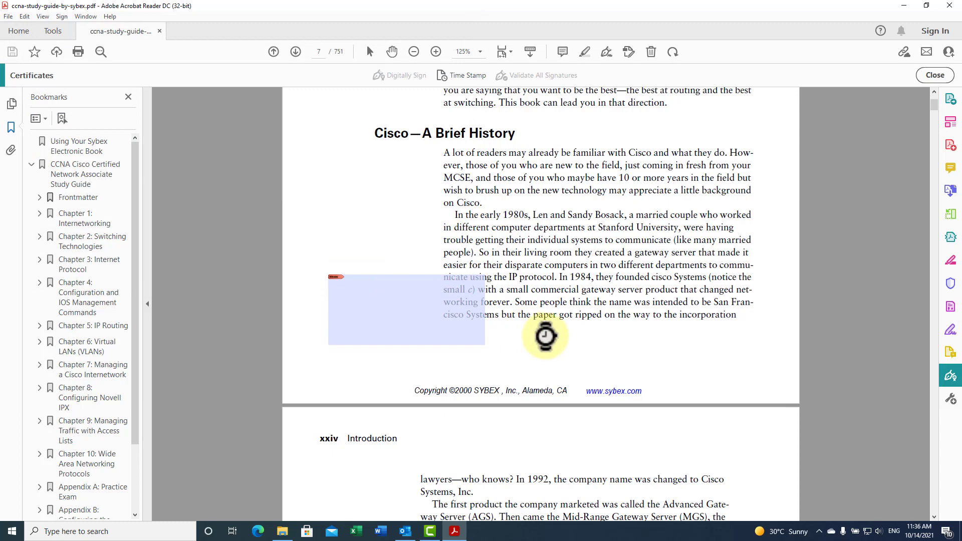